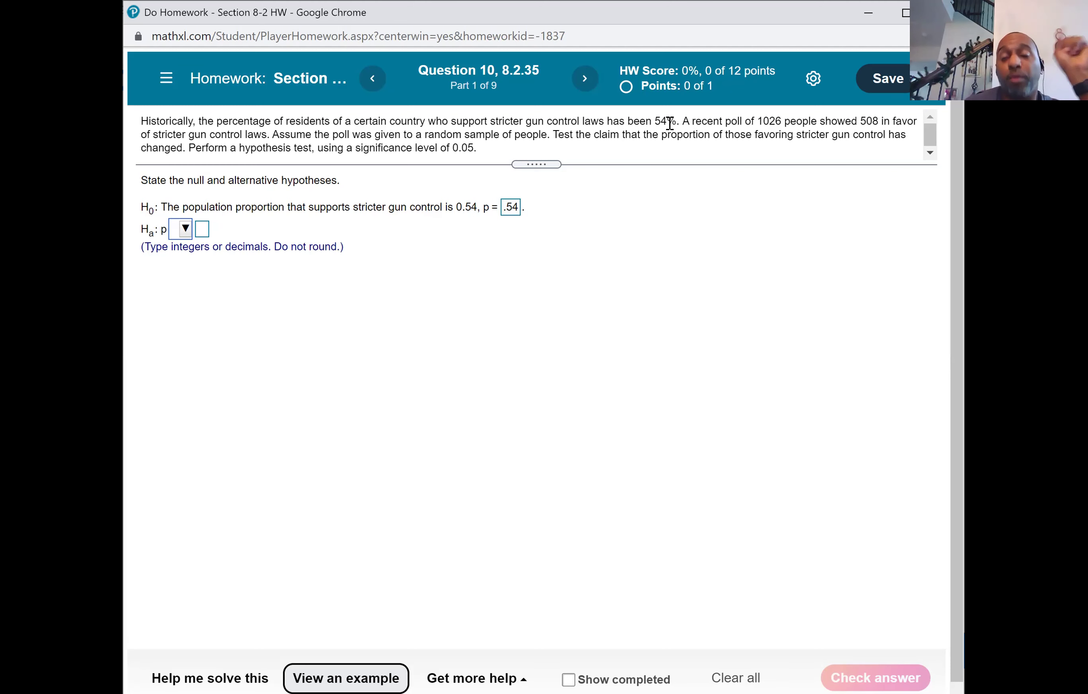
# Step: Enter .54 with the ≠ sign as the alternative hypothesis, check it and continue
pyautogui.click(203, 230)
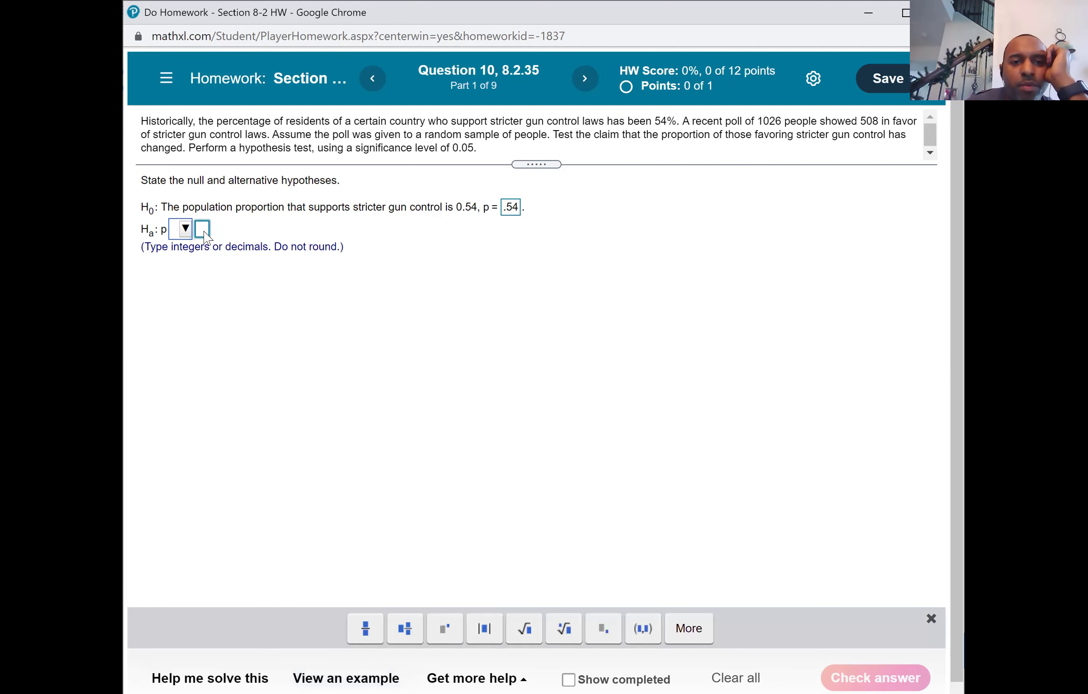
pyautogui.write('.54')
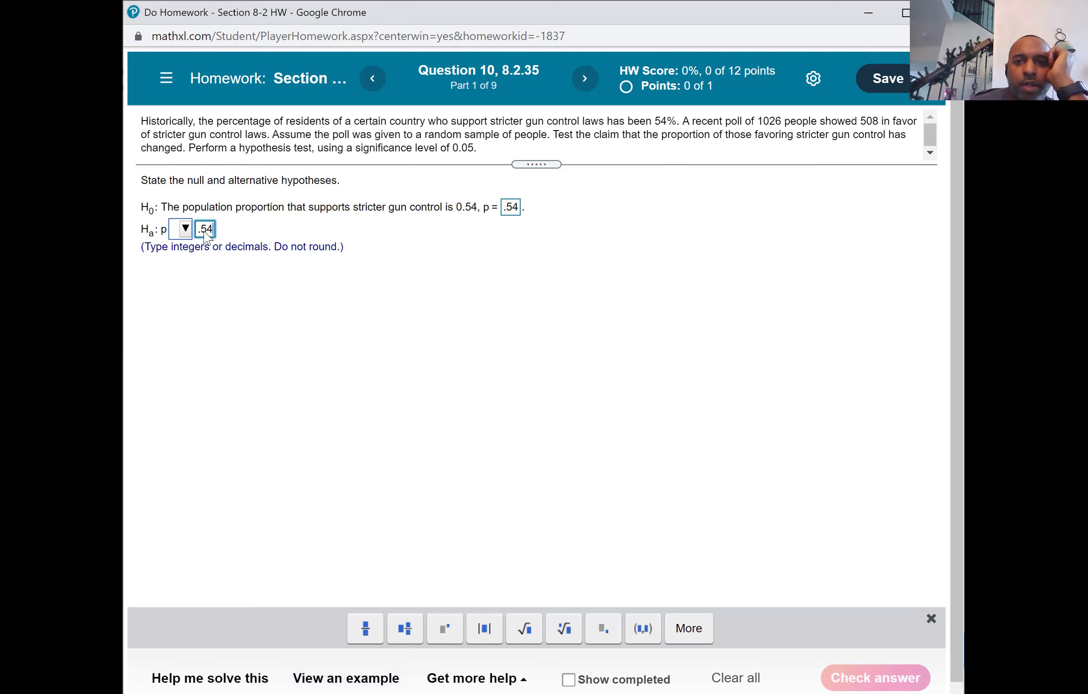
pyautogui.moveTo(647, 122); pyautogui.dragTo(683, 123)
pyautogui.click(626, 181)
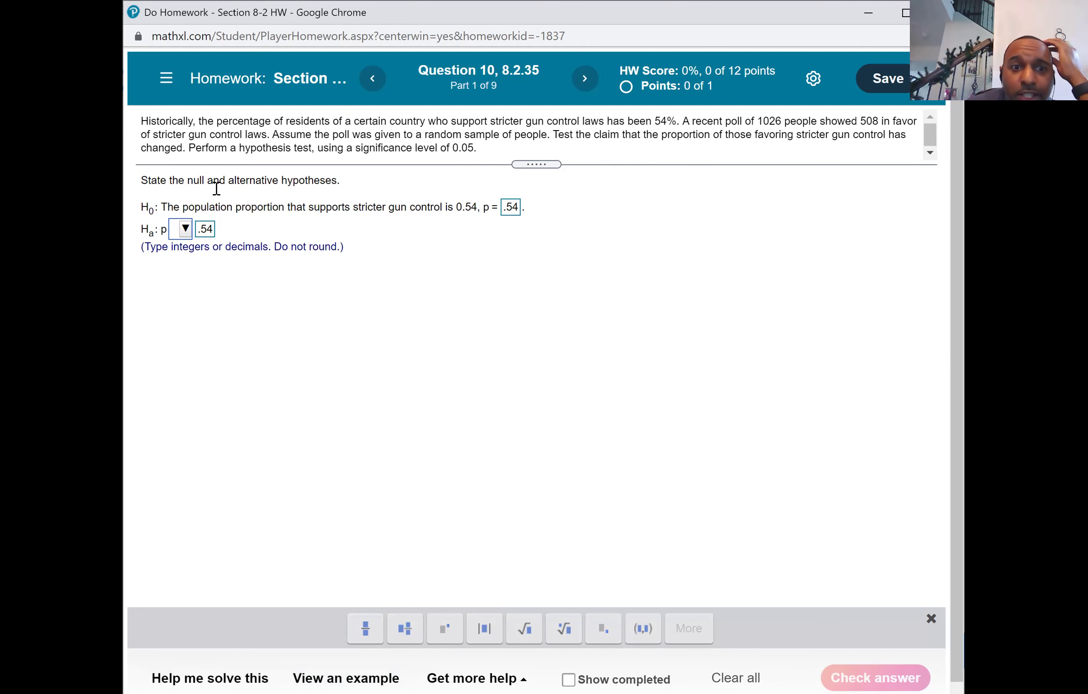
pyautogui.click(185, 229)
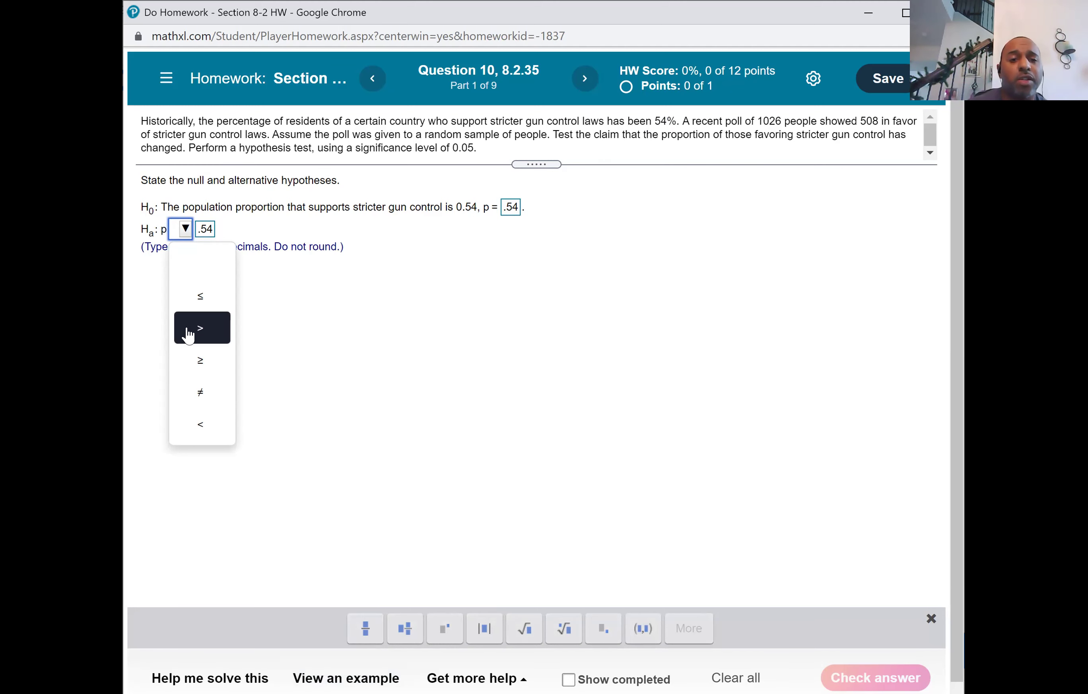
pyautogui.click(200, 392)
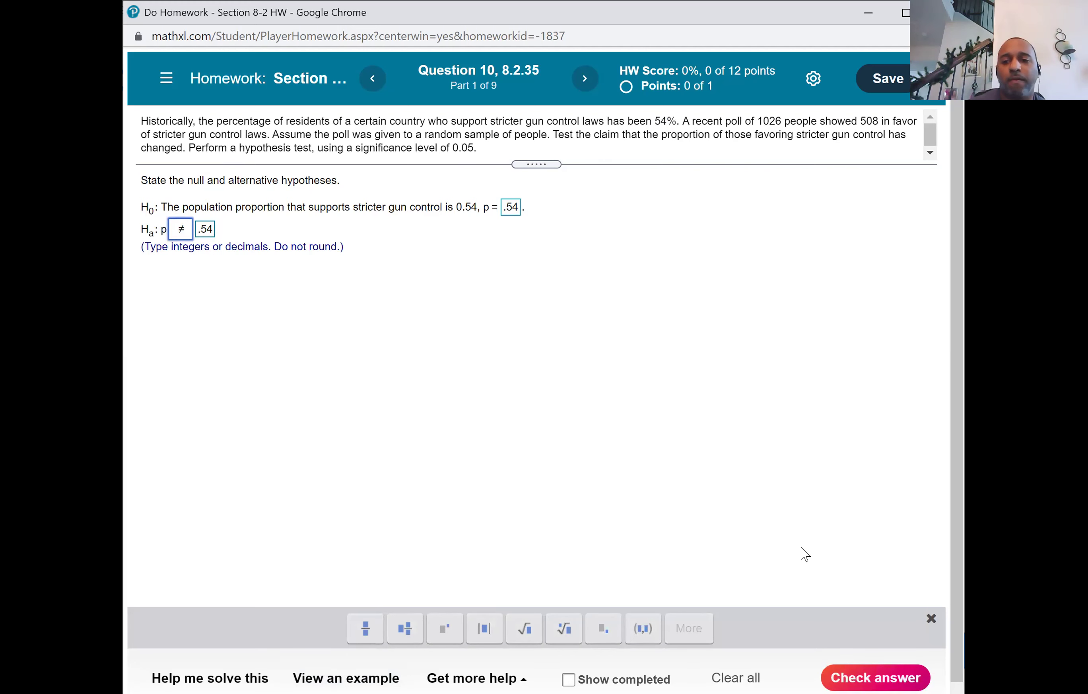
pyautogui.click(831, 677)
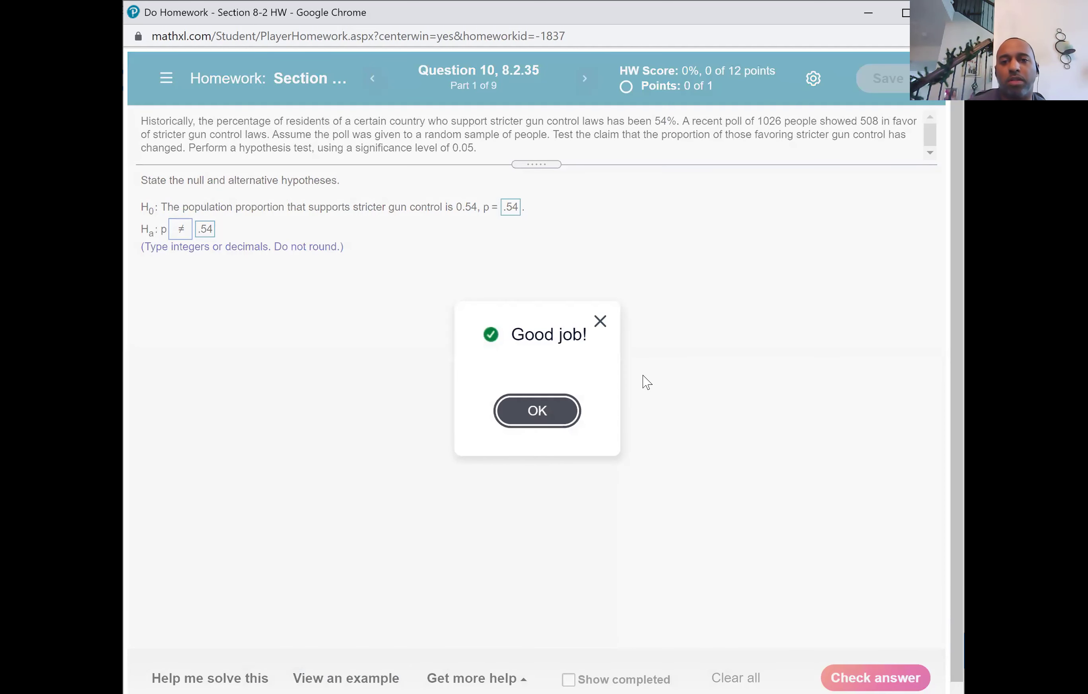
pyautogui.click(566, 411)
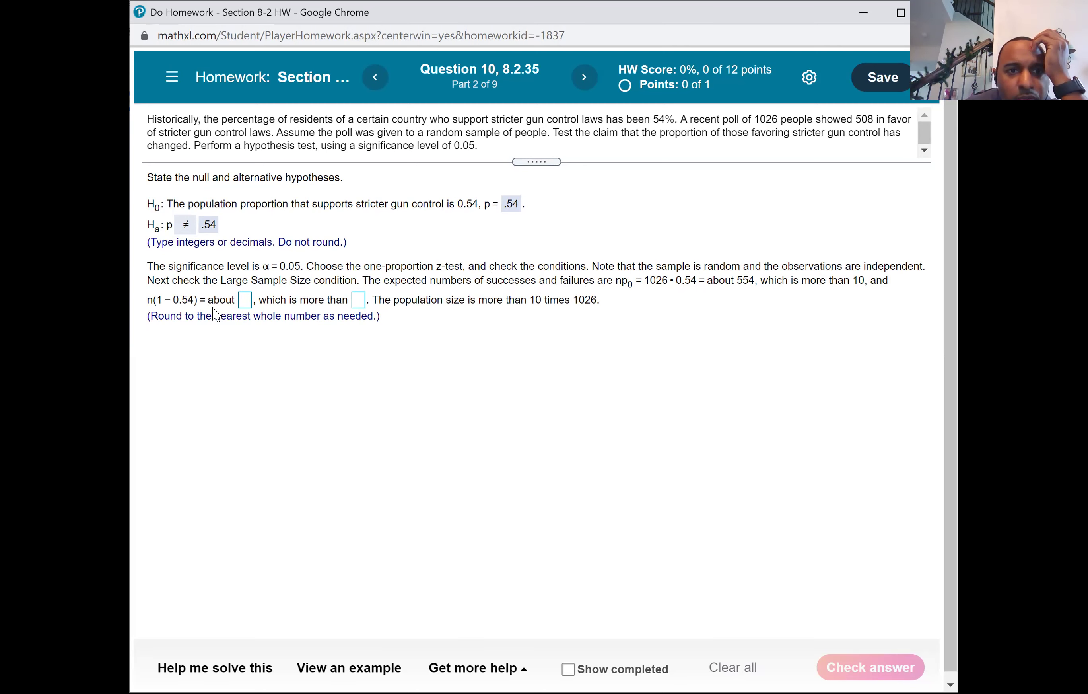
# Step: Start answering the first empty box of the Part 2 large-sample conditions question
pyautogui.click(246, 303)
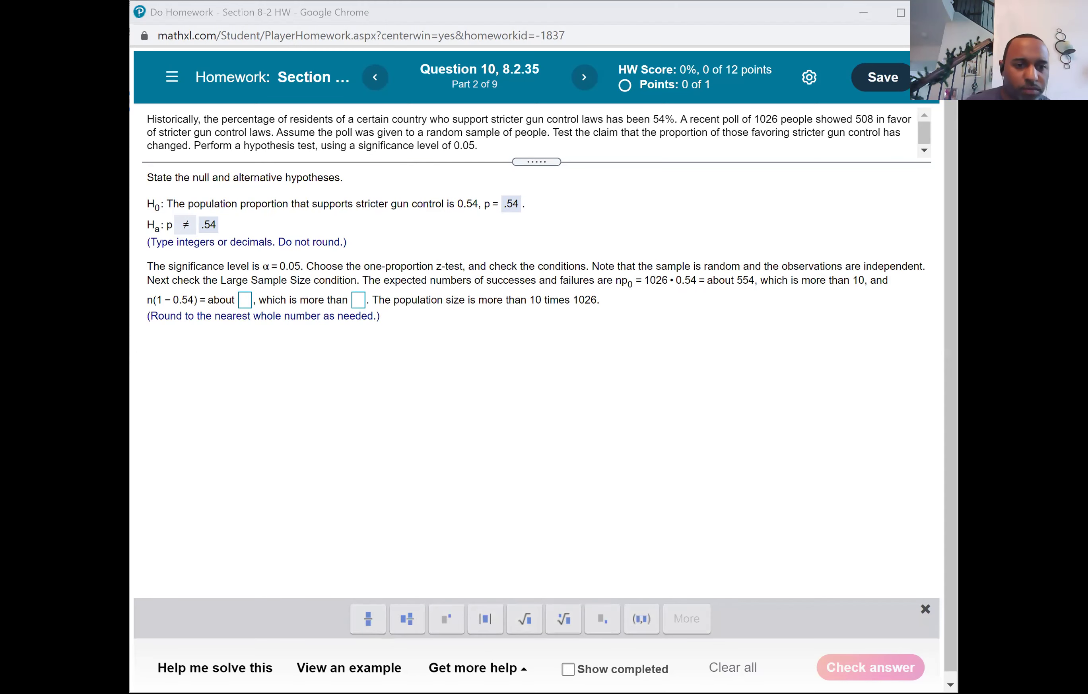
pyautogui.scroll(-3, 196, 598)
pyautogui.scroll(1, 196, 598)
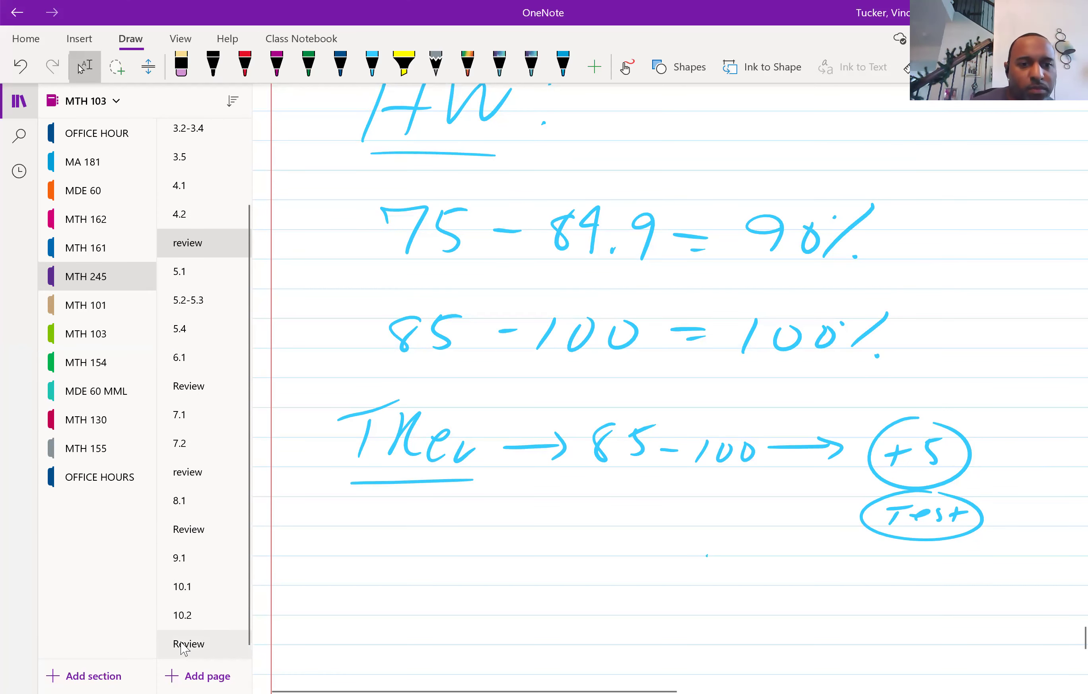
# Step: On the MTH 155 Review page, draw a wavy black-ink divider below the earlier red work
pyautogui.click(85, 448)
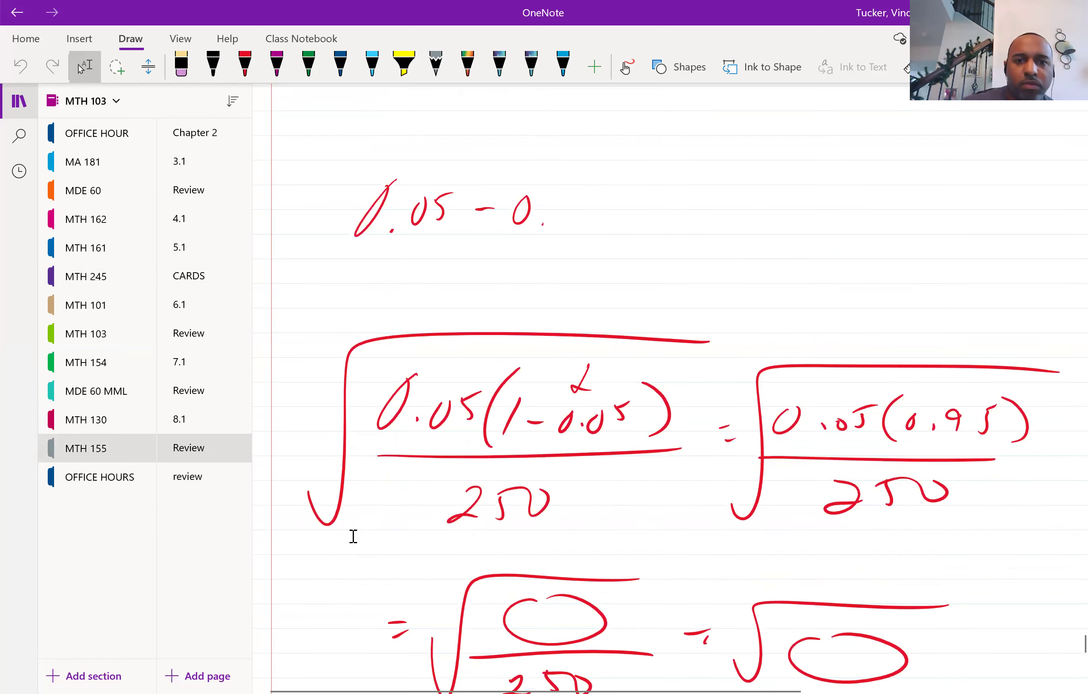
pyautogui.scroll(5, 353, 535)
pyautogui.scroll(-10, 353, 535)
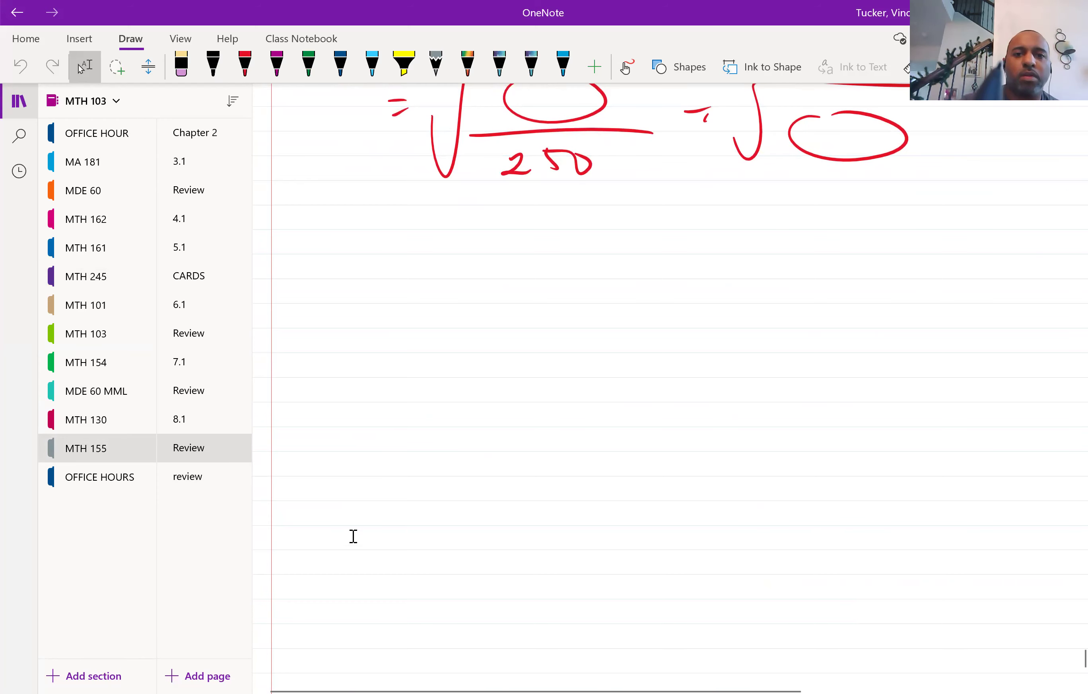
pyautogui.scroll(3, 354, 536)
pyautogui.click(213, 64)
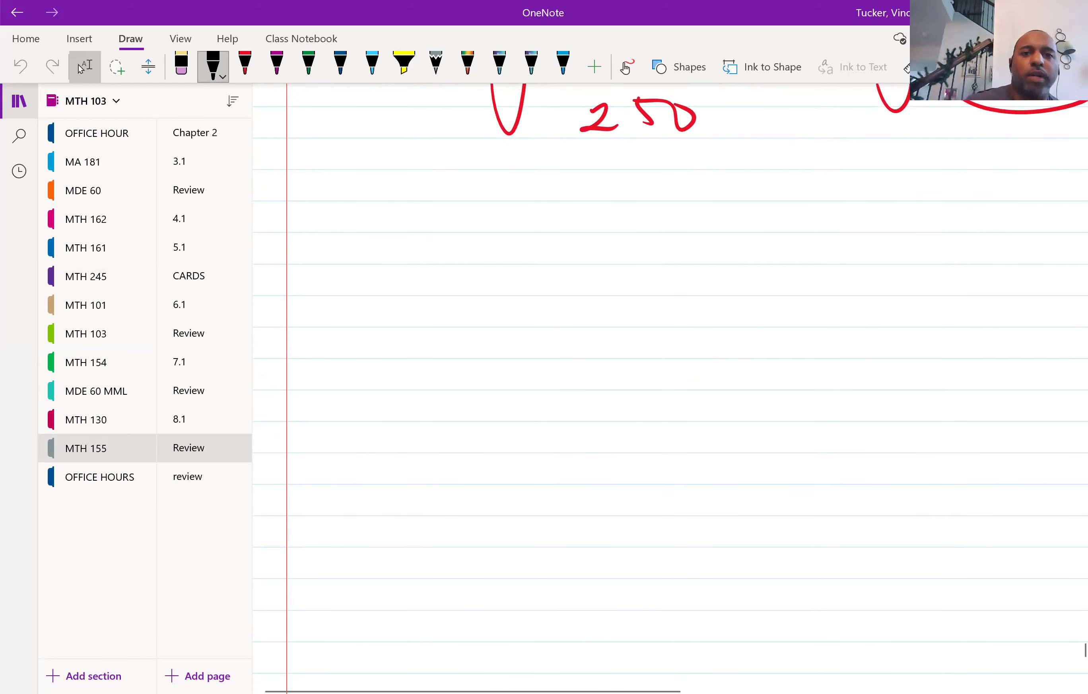
pyautogui.click(213, 64)
pyautogui.click(352, 535)
pyautogui.moveTo(280, 250)
pyautogui.mouseDown()
pyautogui.moveTo(498, 224)
pyautogui.moveTo(1010, 212)
pyautogui.mouseUp()
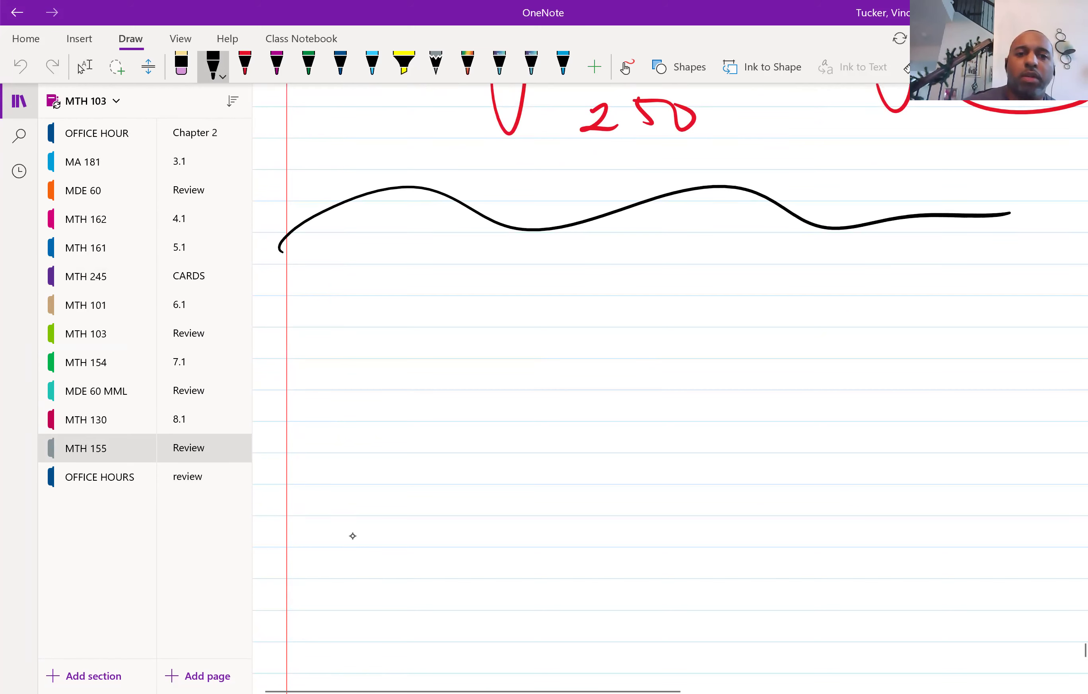
# Step: Handwrite P₀ = 54% = 0.54 below the divider
pyautogui.moveTo(315, 312); pyautogui.dragTo(309, 354)
pyautogui.moveTo(311, 333)
pyautogui.mouseDown()
pyautogui.moveTo(339, 316)
pyautogui.moveTo(339, 352)
pyautogui.mouseUp()
pyautogui.moveTo(378, 307); pyautogui.dragTo(389, 307)
pyautogui.moveTo(380, 327); pyautogui.dragTo(391, 326)
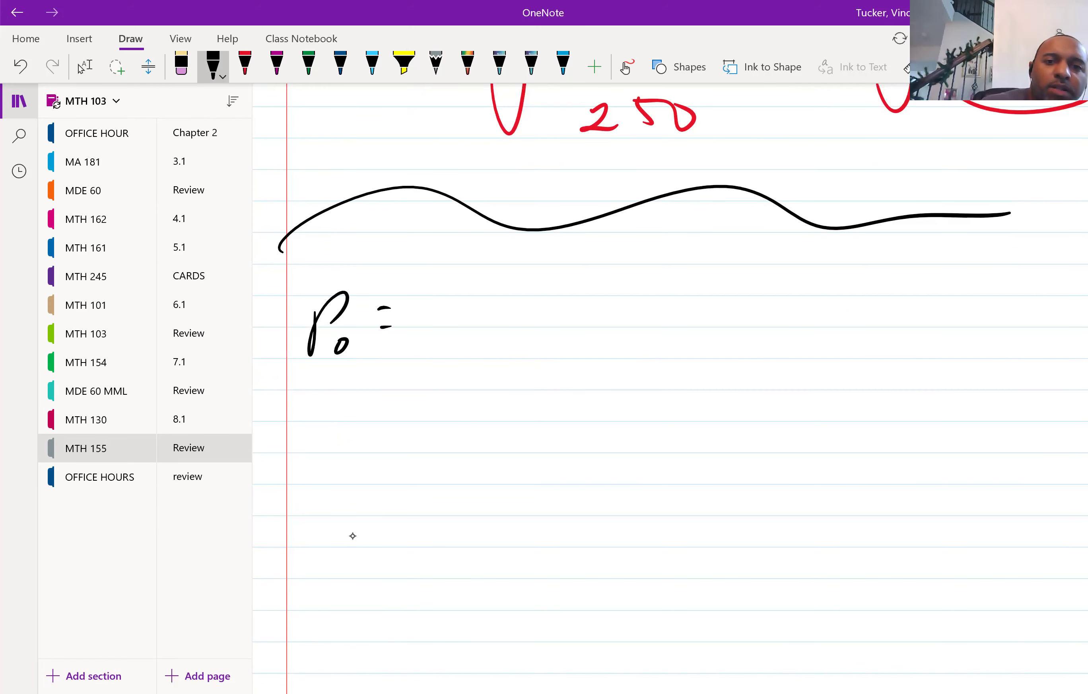
pyautogui.moveTo(451, 300)
pyautogui.mouseDown()
pyautogui.moveTo(426, 344)
pyautogui.moveTo(493, 315)
pyautogui.mouseUp()
pyautogui.moveTo(483, 309); pyautogui.dragTo(478, 340)
pyautogui.click(517, 302)
pyautogui.moveTo(540, 291); pyautogui.dragTo(502, 338)
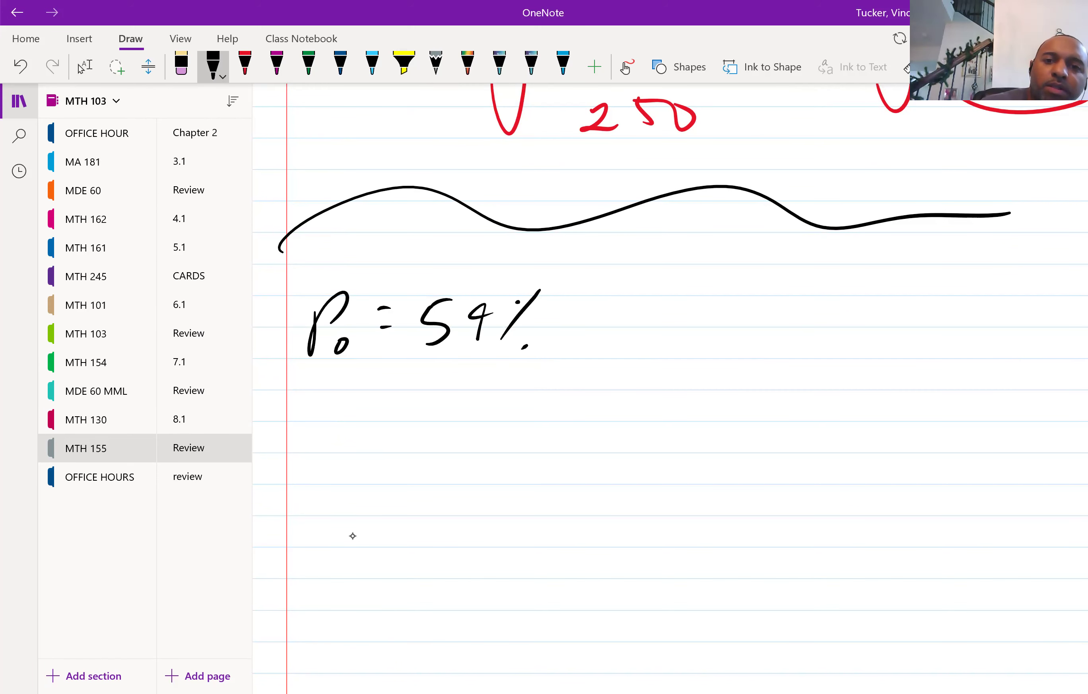
pyautogui.moveTo(563, 325); pyautogui.dragTo(583, 323)
pyautogui.moveTo(571, 338)
pyautogui.mouseDown()
pyautogui.moveTo(604, 347)
pyautogui.moveTo(630, 320)
pyautogui.moveTo(658, 352)
pyautogui.mouseUp()
pyautogui.click(632, 350)
pyautogui.moveTo(658, 325)
pyautogui.mouseDown()
pyautogui.moveTo(658, 352)
pyautogui.moveTo(713, 352)
pyautogui.moveTo(734, 333)
pyautogui.mouseUp()
pyautogui.moveTo(717, 338); pyautogui.dragTo(712, 354)
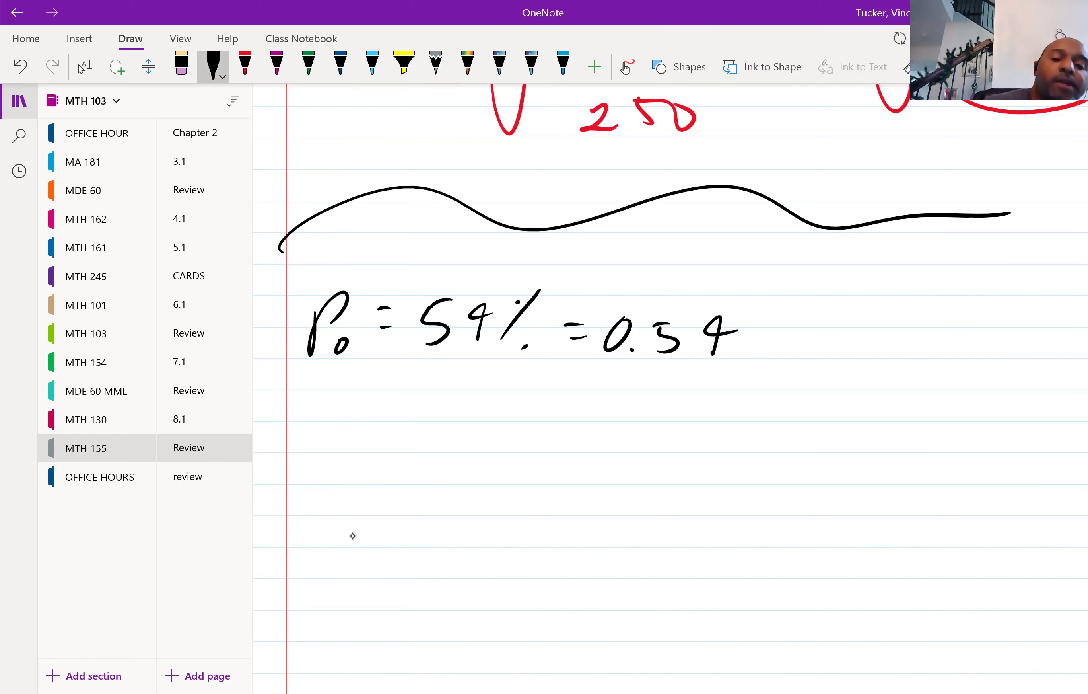
# Step: Handwrite n = 1026 and X = 508 beneath the P₀ line
pyautogui.moveTo(312, 417); pyautogui.dragTo(300, 447)
pyautogui.moveTo(307, 433)
pyautogui.mouseDown()
pyautogui.moveTo(330, 446)
pyautogui.moveTo(379, 417)
pyautogui.mouseUp()
pyautogui.moveTo(369, 436); pyautogui.dragTo(383, 433)
pyautogui.moveTo(447, 405)
pyautogui.mouseDown()
pyautogui.moveTo(421, 447)
pyautogui.moveTo(474, 414)
pyautogui.moveTo(521, 447)
pyautogui.mouseUp()
pyautogui.moveTo(558, 414); pyautogui.dragTo(548, 441)
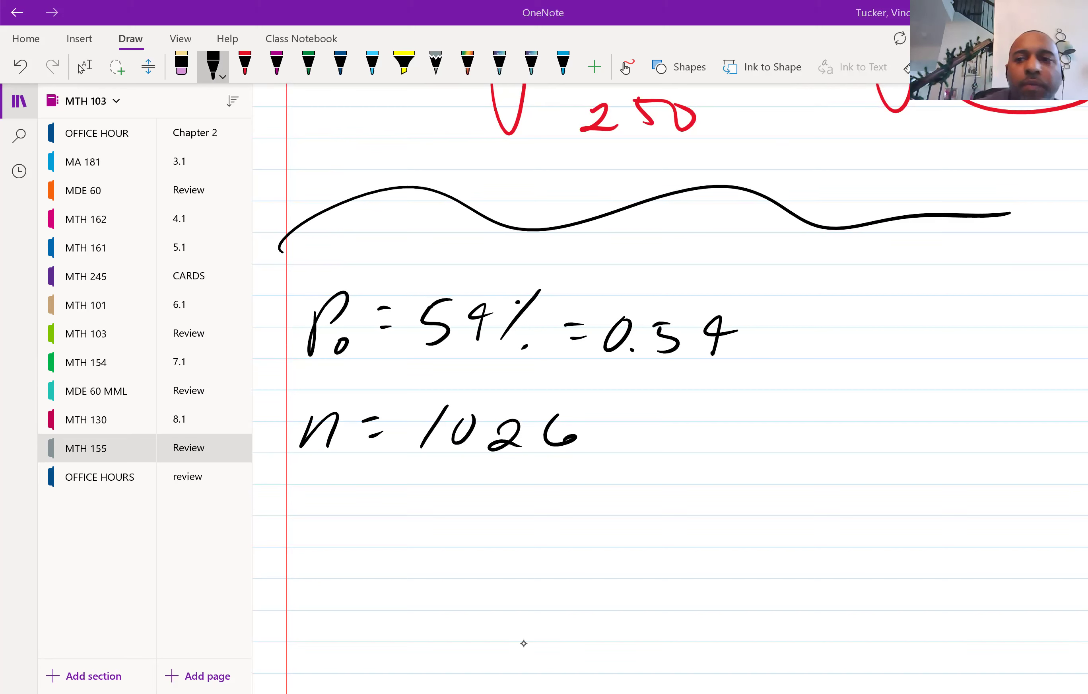
pyautogui.moveTo(301, 507); pyautogui.dragTo(327, 542)
pyautogui.moveTo(326, 512); pyautogui.dragTo(303, 552)
pyautogui.moveTo(354, 523)
pyautogui.mouseDown()
pyautogui.moveTo(371, 521)
pyautogui.moveTo(381, 535)
pyautogui.mouseUp()
pyautogui.moveTo(416, 510); pyautogui.dragTo(415, 541)
pyautogui.moveTo(469, 514); pyautogui.dragTo(508, 506)
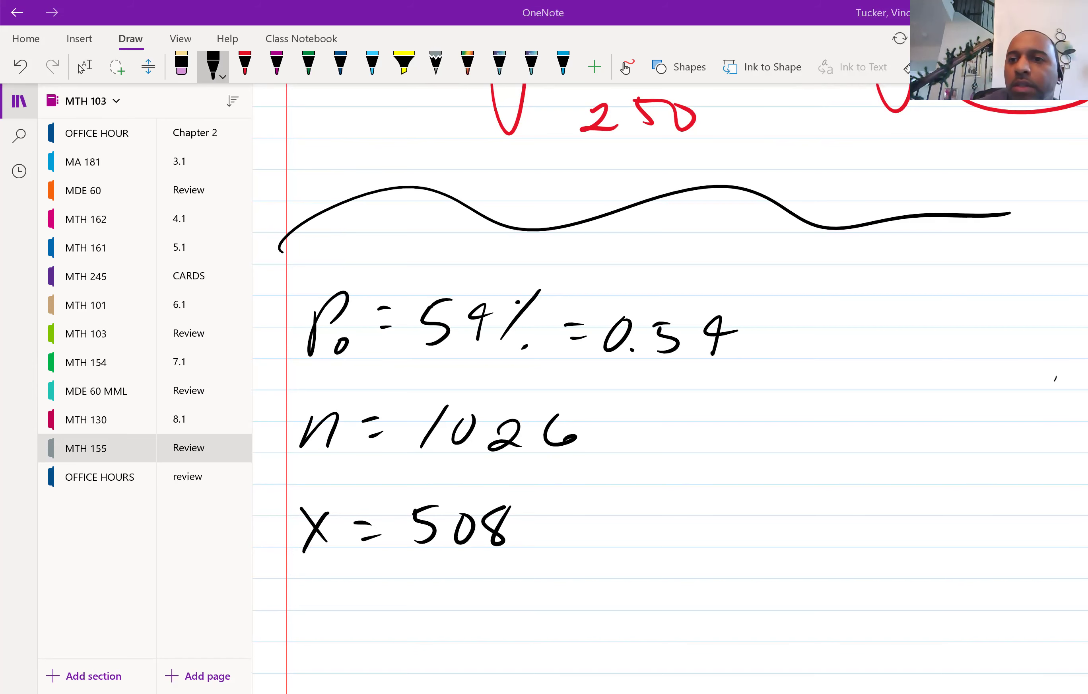
# Step: Handwrite p̂ = 508/1026 = below X = 508
pyautogui.scroll(-2, 558, 648)
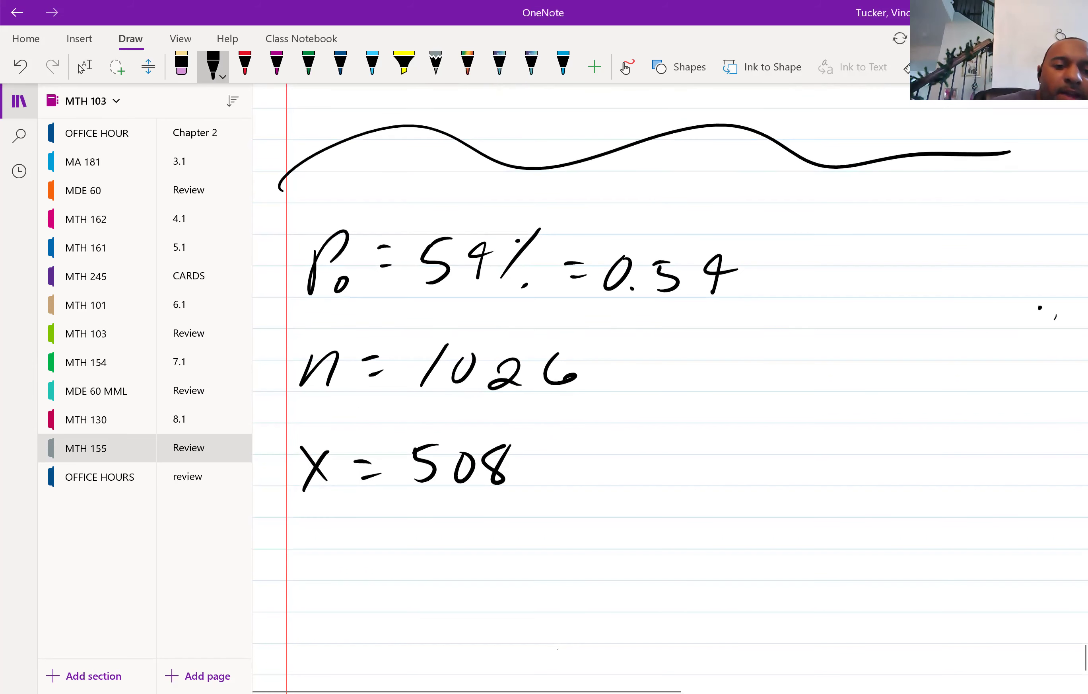
pyautogui.moveTo(301, 567)
pyautogui.mouseDown()
pyautogui.moveTo(299, 586)
pyautogui.moveTo(334, 550)
pyautogui.mouseUp()
pyautogui.moveTo(341, 559); pyautogui.dragTo(407, 577)
pyautogui.moveTo(408, 552); pyautogui.dragTo(452, 554)
pyautogui.moveTo(493, 546)
pyautogui.mouseDown()
pyautogui.moveTo(470, 567)
pyautogui.moveTo(480, 545)
pyautogui.mouseUp()
pyautogui.moveTo(388, 591)
pyautogui.mouseDown()
pyautogui.moveTo(523, 582)
pyautogui.moveTo(398, 640)
pyautogui.mouseUp()
pyautogui.moveTo(440, 610)
pyautogui.mouseDown()
pyautogui.moveTo(482, 632)
pyautogui.moveTo(508, 627)
pyautogui.mouseUp()
pyautogui.moveTo(563, 568); pyautogui.dragTo(592, 568)
pyautogui.moveTo(577, 586); pyautogui.dragTo(590, 583)
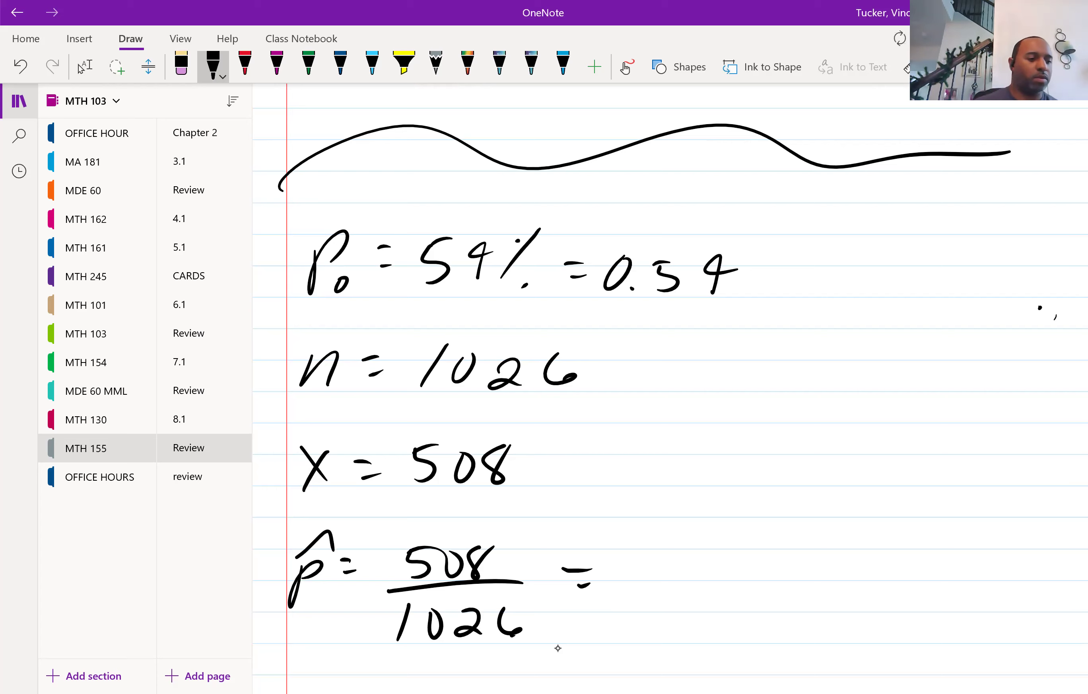
# Step: Write the result 0.49513, rewriting the 5 more clearly, then stop inking
pyautogui.moveTo(639, 561)
pyautogui.mouseDown()
pyautogui.moveTo(628, 590)
pyautogui.moveTo(639, 561)
pyautogui.moveTo(718, 571)
pyautogui.moveTo(704, 600)
pyautogui.mouseUp()
pyautogui.click(677, 599)
pyautogui.moveTo(760, 555); pyautogui.dragTo(761, 594)
pyautogui.moveTo(798, 559); pyautogui.dragTo(788, 588)
pyautogui.moveTo(788, 559)
pyautogui.mouseDown()
pyautogui.moveTo(819, 555)
pyautogui.moveTo(827, 596)
pyautogui.moveTo(859, 595)
pyautogui.mouseUp()
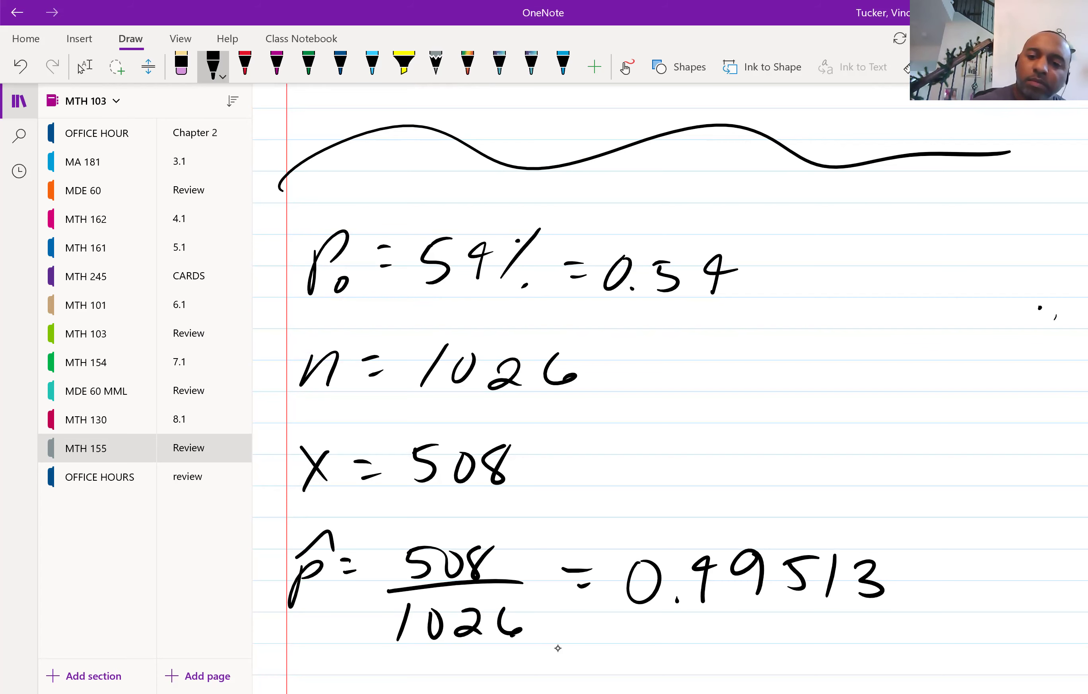
pyautogui.moveTo(798, 561)
pyautogui.mouseDown()
pyautogui.moveTo(803, 582)
pyautogui.moveTo(783, 590)
pyautogui.mouseUp()
pyautogui.moveTo(791, 560); pyautogui.dragTo(813, 558)
pyautogui.scroll(-3, 558, 648)
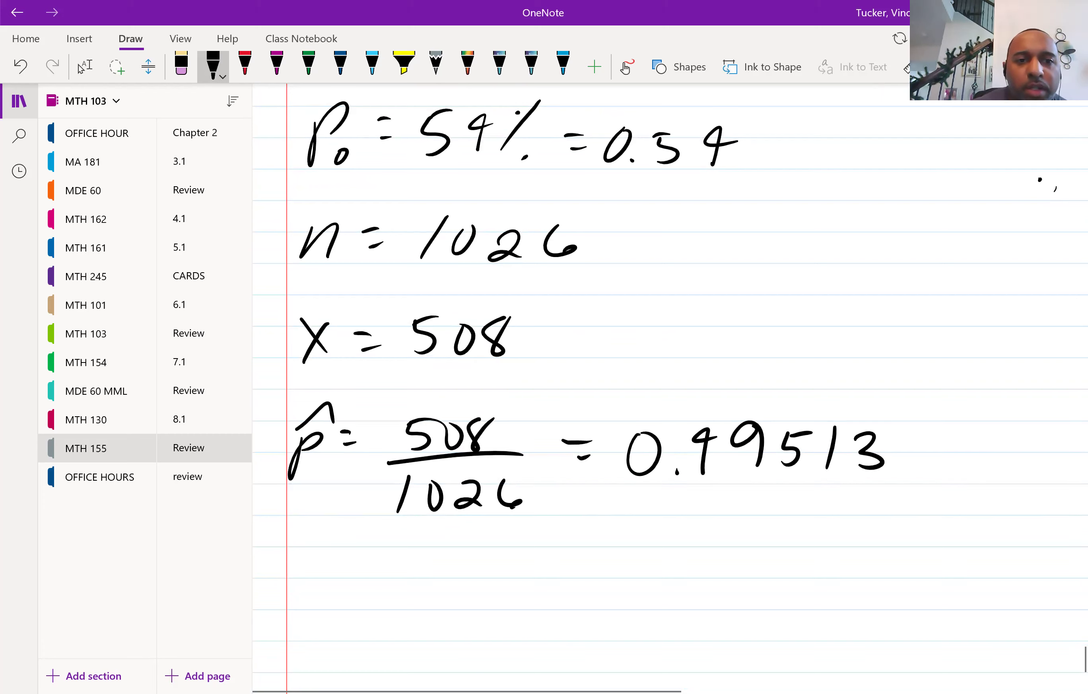
pyautogui.click(80, 68)
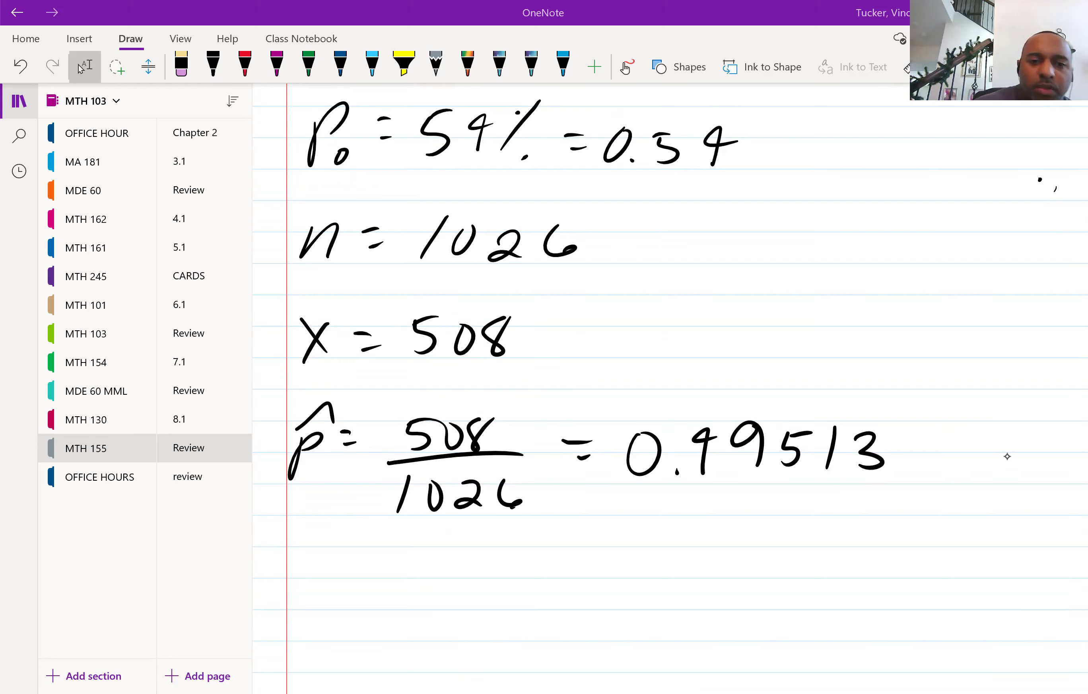
# Step: Handwrite n(1 − p₀) = on the line below p̂
pyautogui.click(212, 64)
pyautogui.moveTo(297, 611); pyautogui.dragTo(332, 606)
pyautogui.moveTo(371, 548); pyautogui.dragTo(357, 628)
pyautogui.moveTo(386, 566)
pyautogui.mouseDown()
pyautogui.moveTo(379, 610)
pyautogui.moveTo(429, 582)
pyautogui.moveTo(461, 603)
pyautogui.moveTo(494, 595)
pyautogui.mouseUp()
pyautogui.moveTo(512, 564); pyautogui.dragTo(519, 629)
pyautogui.moveTo(556, 591); pyautogui.dragTo(577, 588)
pyautogui.moveTo(564, 606); pyautogui.dragTo(618, 583)
# Step: Erase the stray marks and continue the line with 1026(1 − .54)
pyautogui.moveTo(614, 602); pyautogui.dragTo(619, 604)
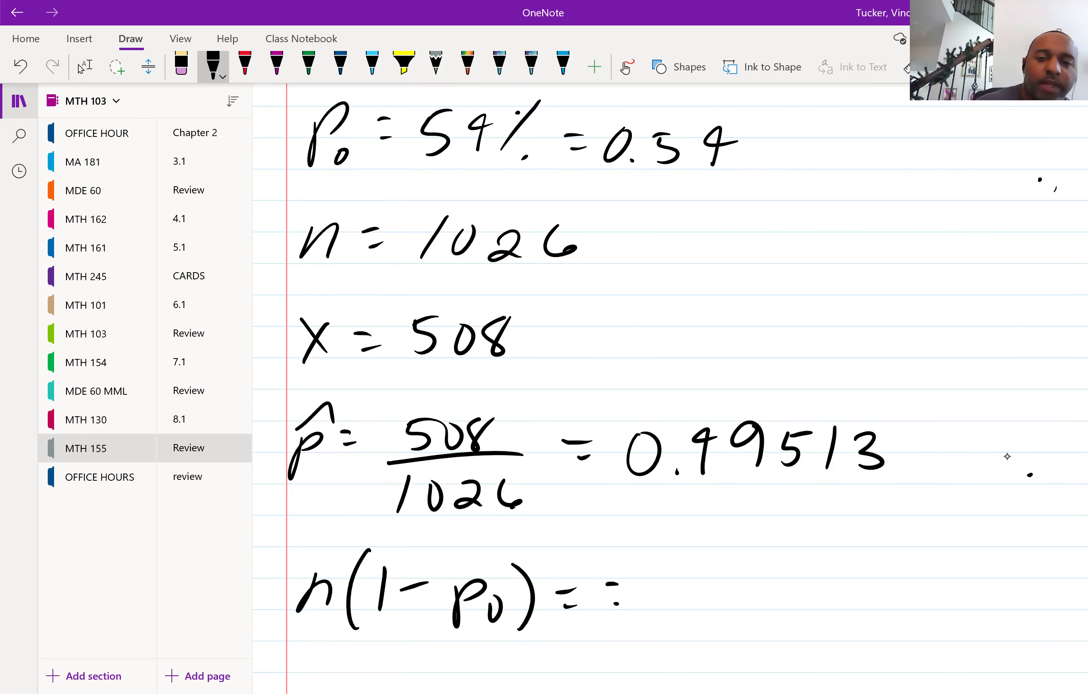
pyautogui.click(435, 65)
pyautogui.click(612, 583)
pyautogui.click(616, 604)
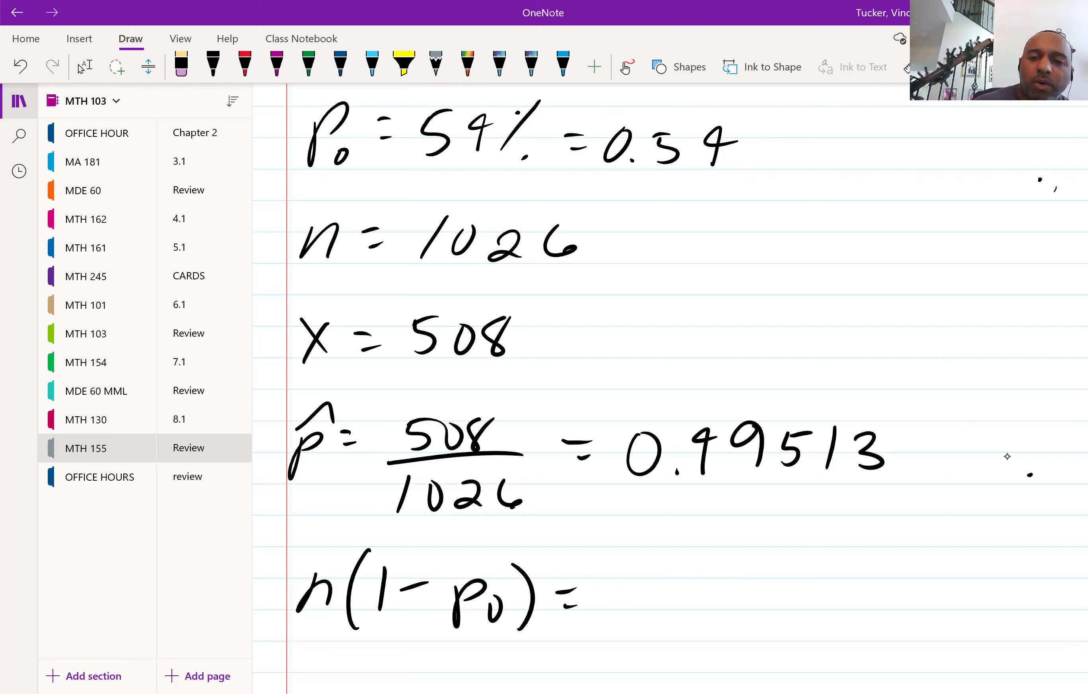
pyautogui.click(213, 65)
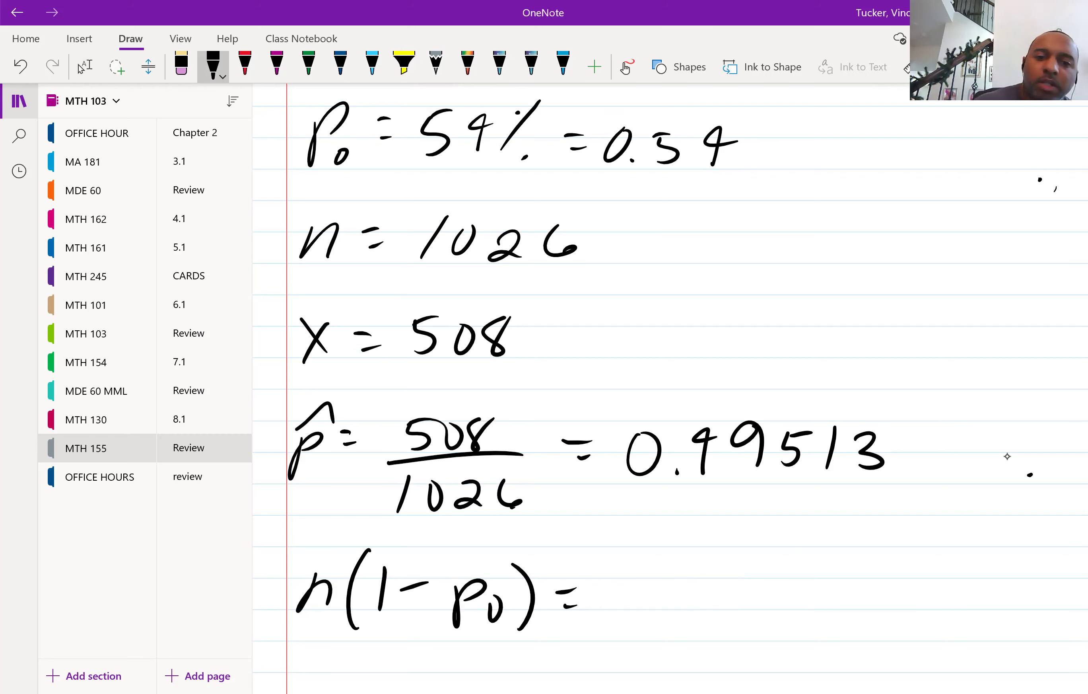
pyautogui.moveTo(620, 578); pyautogui.dragTo(605, 617)
pyautogui.moveTo(646, 588)
pyautogui.mouseDown()
pyautogui.moveTo(635, 612)
pyautogui.moveTo(646, 587)
pyautogui.mouseUp()
pyautogui.moveTo(667, 590); pyautogui.dragTo(683, 615)
pyautogui.moveTo(704, 583); pyautogui.dragTo(695, 605)
pyautogui.moveTo(752, 550); pyautogui.dragTo(746, 637)
pyautogui.moveTo(761, 576); pyautogui.dragTo(759, 613)
pyautogui.moveTo(776, 602)
pyautogui.mouseDown()
pyautogui.moveTo(799, 594)
pyautogui.moveTo(842, 612)
pyautogui.mouseUp()
pyautogui.moveTo(846, 583)
pyautogui.mouseDown()
pyautogui.moveTo(863, 580)
pyautogui.moveTo(887, 612)
pyautogui.mouseUp()
pyautogui.moveTo(881, 581)
pyautogui.mouseDown()
pyautogui.moveTo(897, 598)
pyautogui.moveTo(893, 642)
pyautogui.mouseUp()
# Step: Write the result = 471.96 on the line below
pyautogui.scroll(-1, 1007, 456)
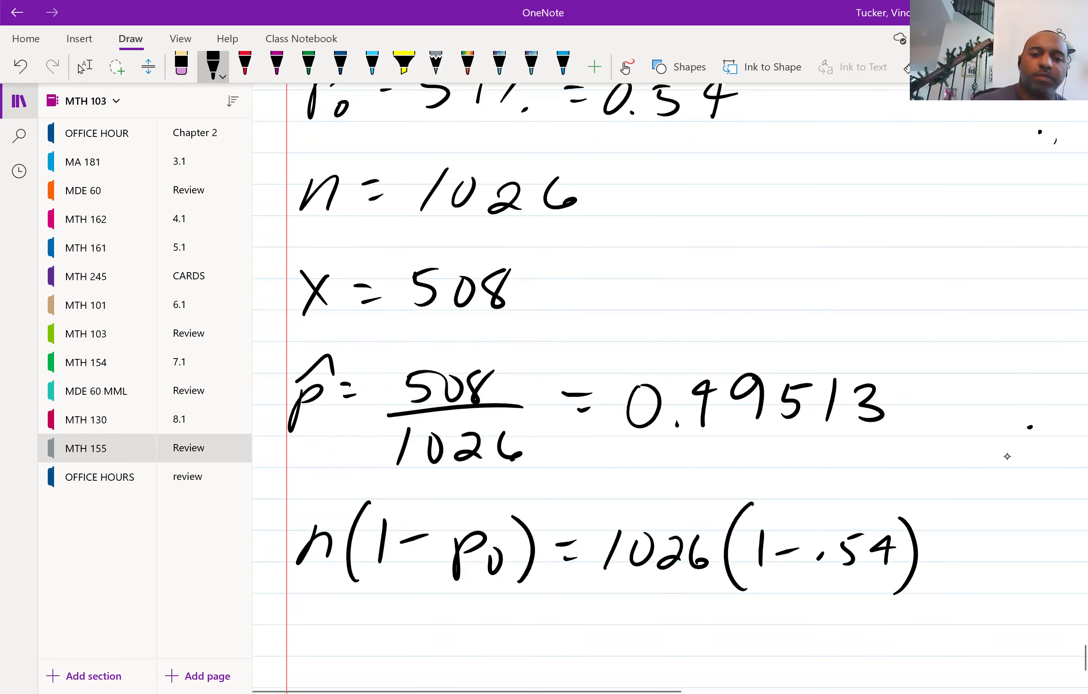
pyautogui.press('Escape')
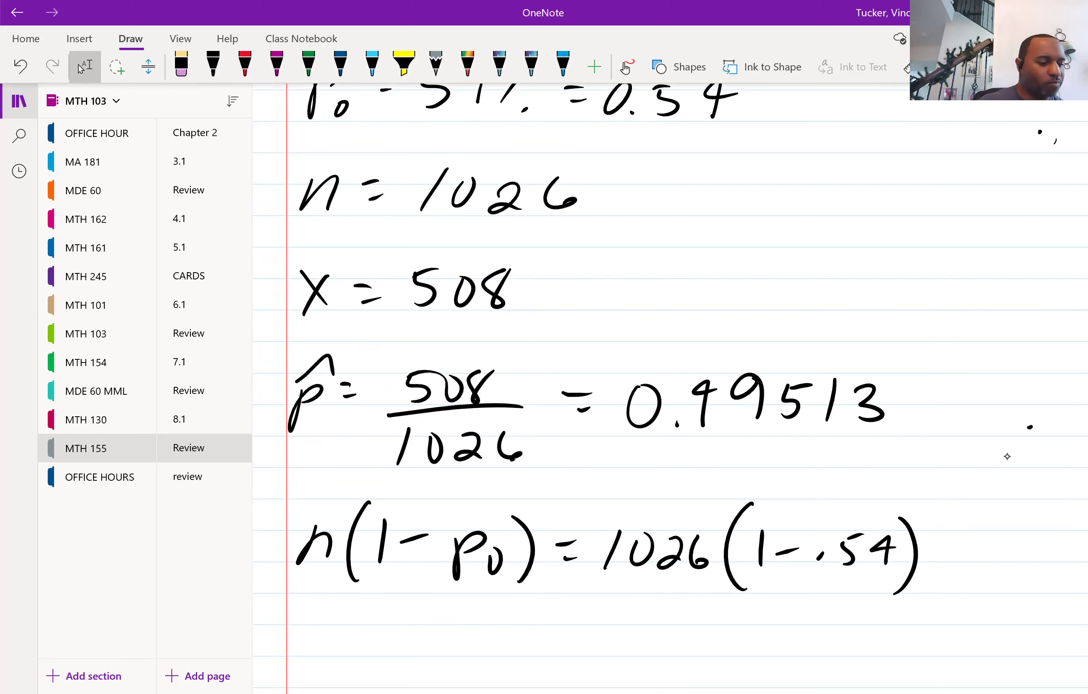
pyautogui.click(213, 67)
pyautogui.moveTo(575, 637)
pyautogui.mouseDown()
pyautogui.moveTo(593, 634)
pyautogui.moveTo(589, 653)
pyautogui.moveTo(645, 636)
pyautogui.mouseUp()
pyautogui.moveTo(640, 626)
pyautogui.mouseDown()
pyautogui.moveTo(682, 628)
pyautogui.moveTo(692, 657)
pyautogui.mouseUp()
pyautogui.click(706, 660)
pyautogui.moveTo(751, 636); pyautogui.dragTo(746, 662)
pyautogui.moveTo(788, 630); pyautogui.dragTo(780, 651)
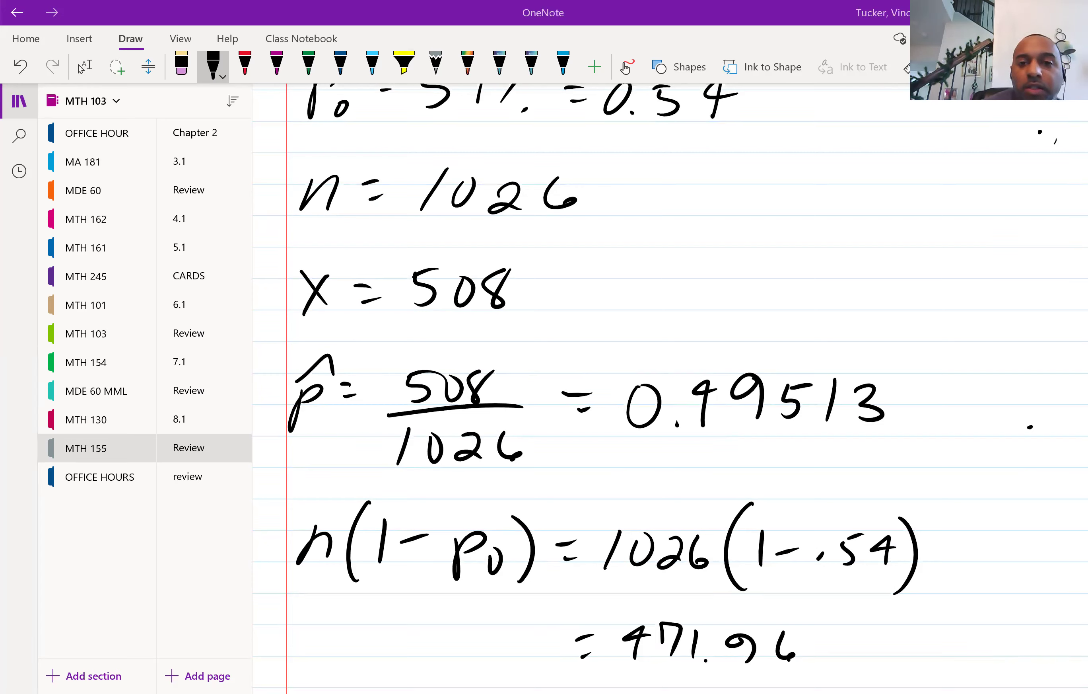
# Step: Return to MathXL and review the condition n(1 − 0.54) ≈ 472 before the p̂ part
pyautogui.hotkey('alt', 'Tab')
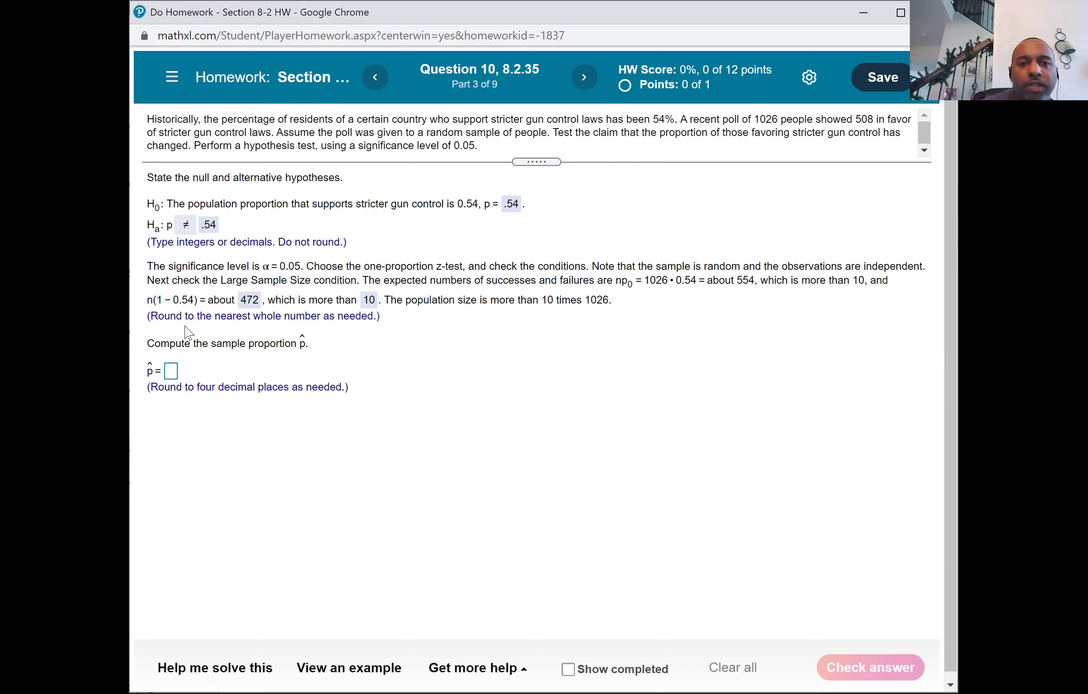
pyautogui.moveTo(196, 316); pyautogui.dragTo(366, 317)
pyautogui.click(355, 354)
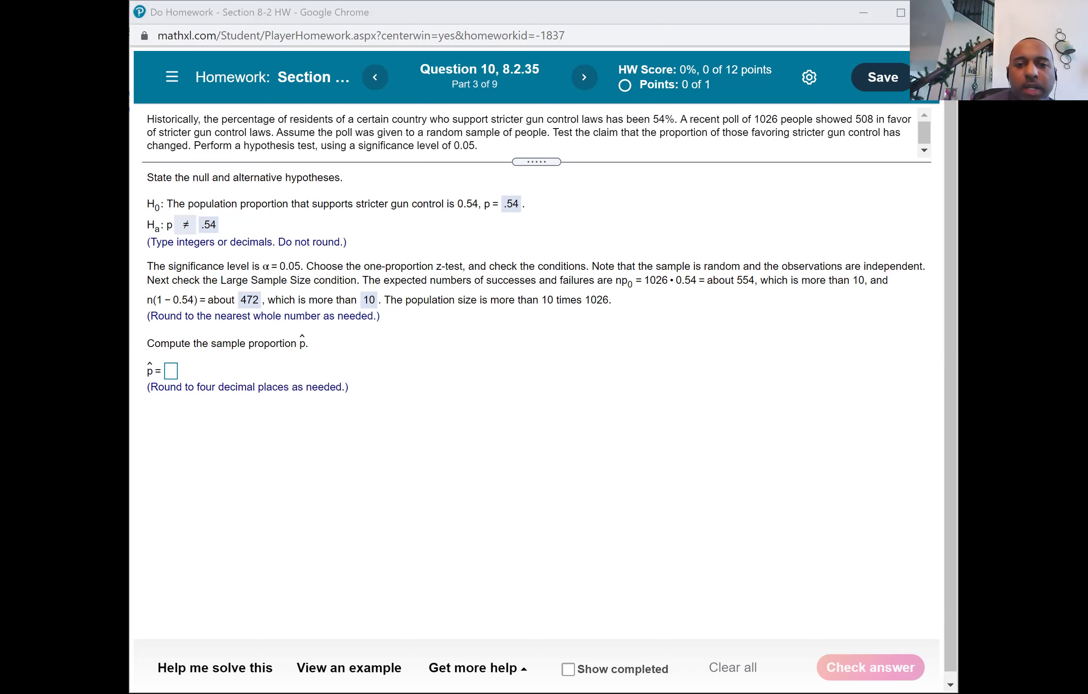
# Step: Enter .4951 as the sample proportion p̂ and confirm it is correct
pyautogui.click(170, 375)
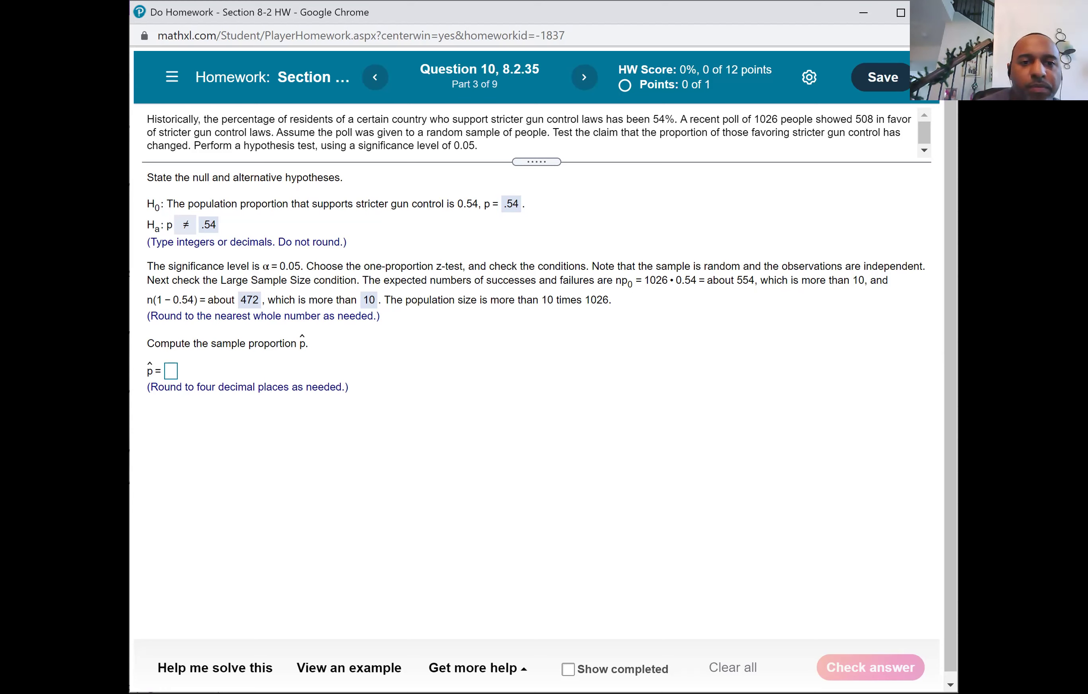
pyautogui.click(170, 375)
pyautogui.write('.')
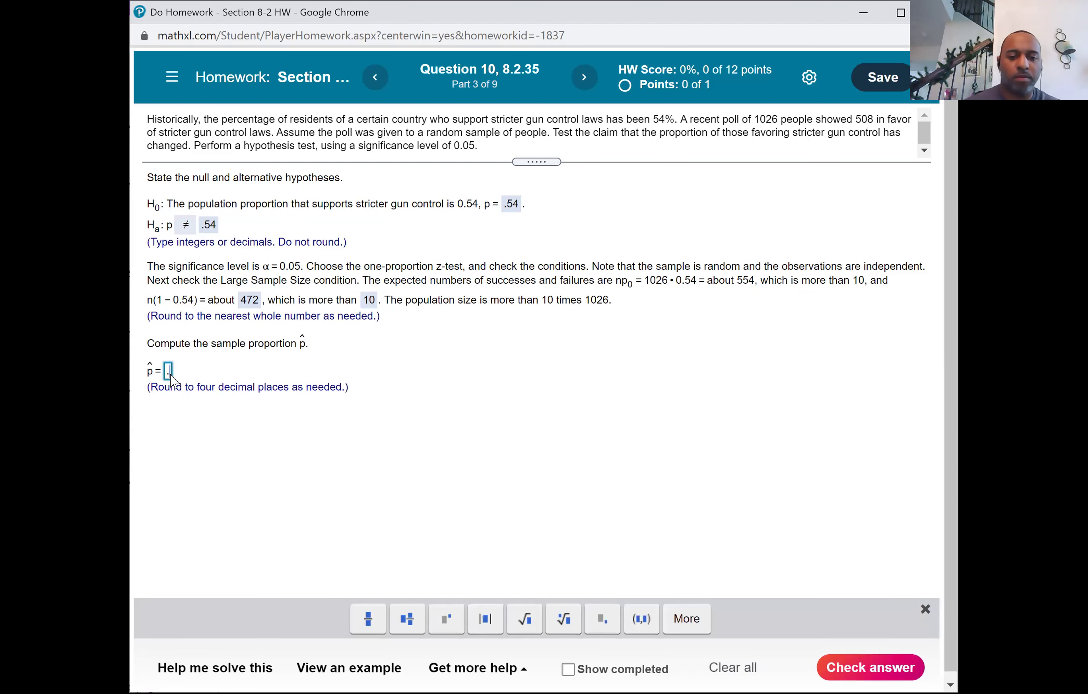
pyautogui.write('4951')
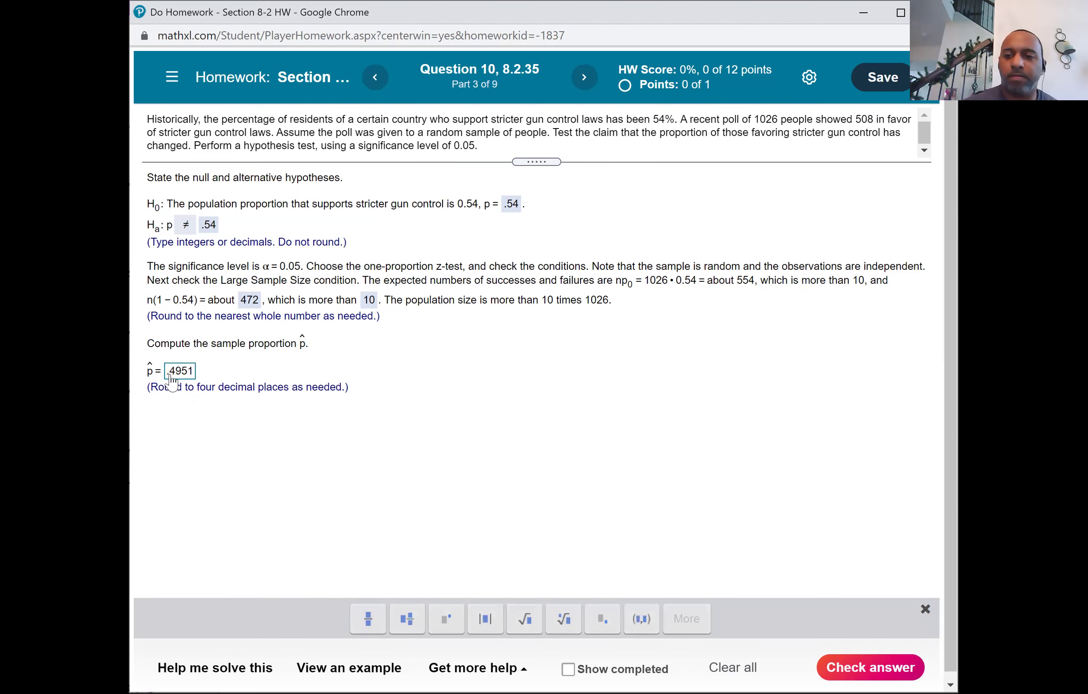
pyautogui.press('Return')
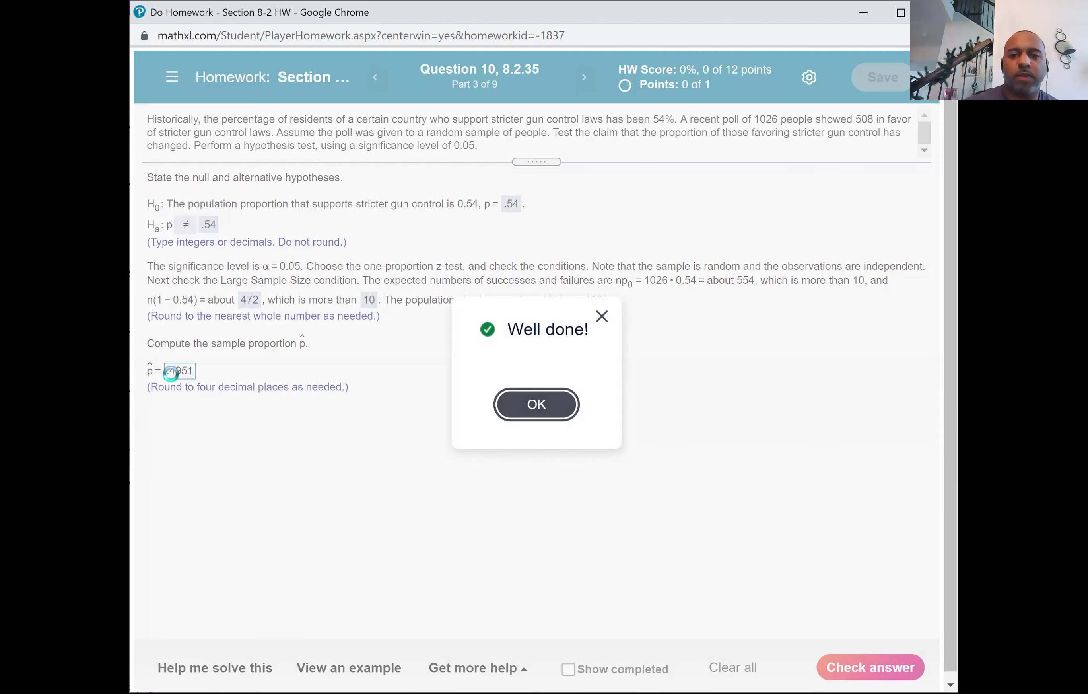
pyautogui.press('Return')
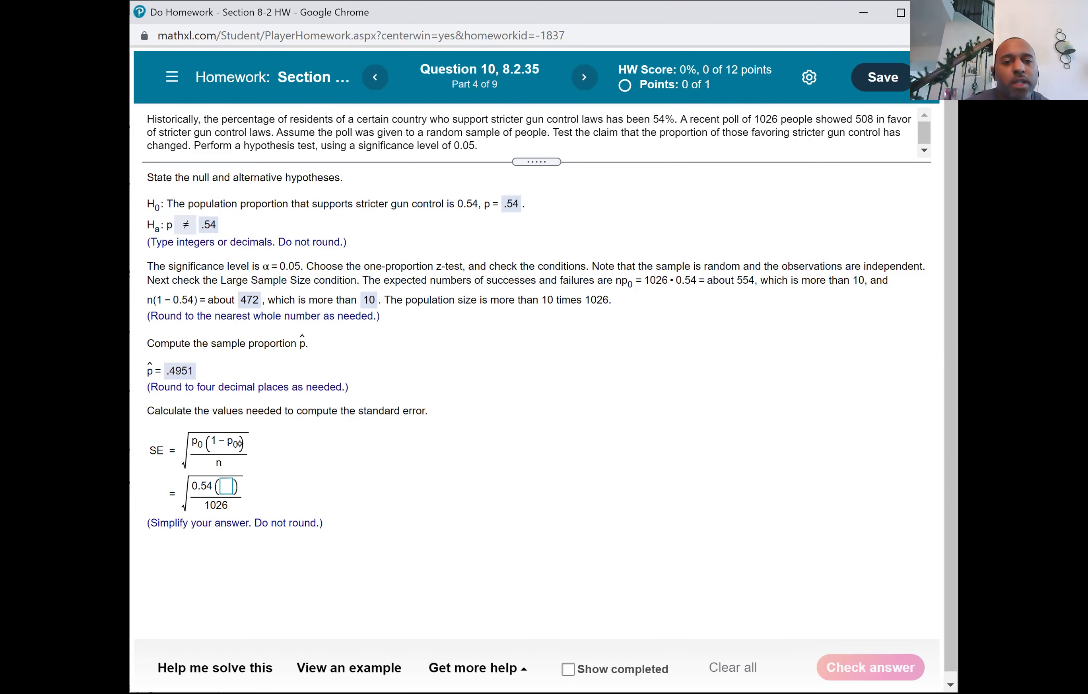
# Step: Enter .46 in the SE formula √(0.54(□)/1026) and confirm it is accepted
pyautogui.click(226, 486)
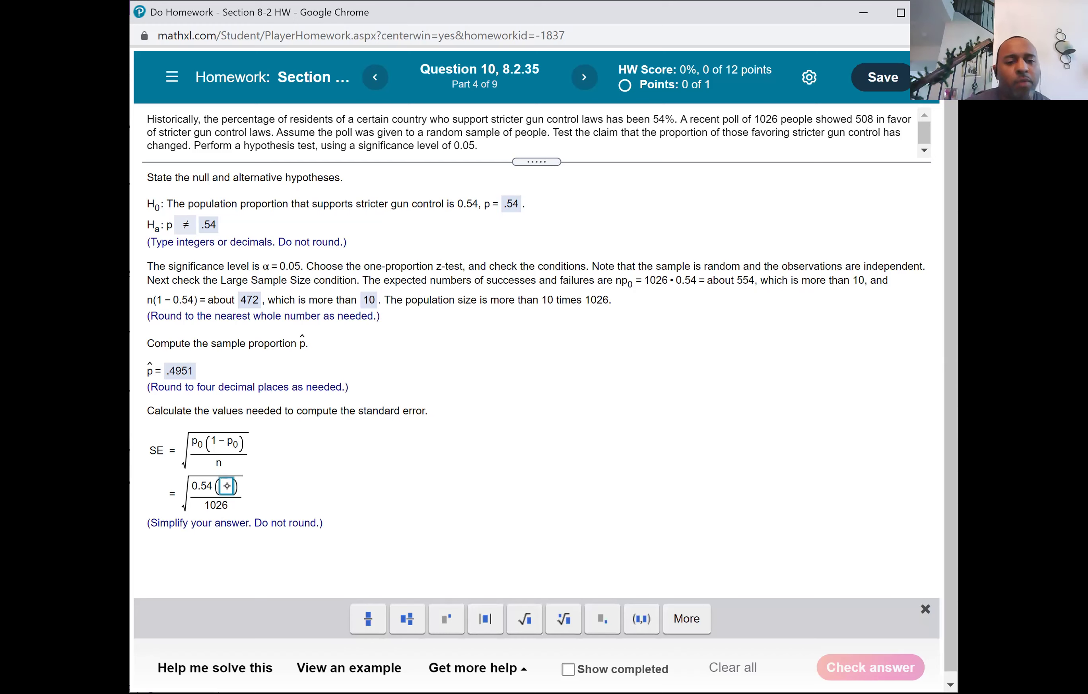
pyautogui.write('.46')
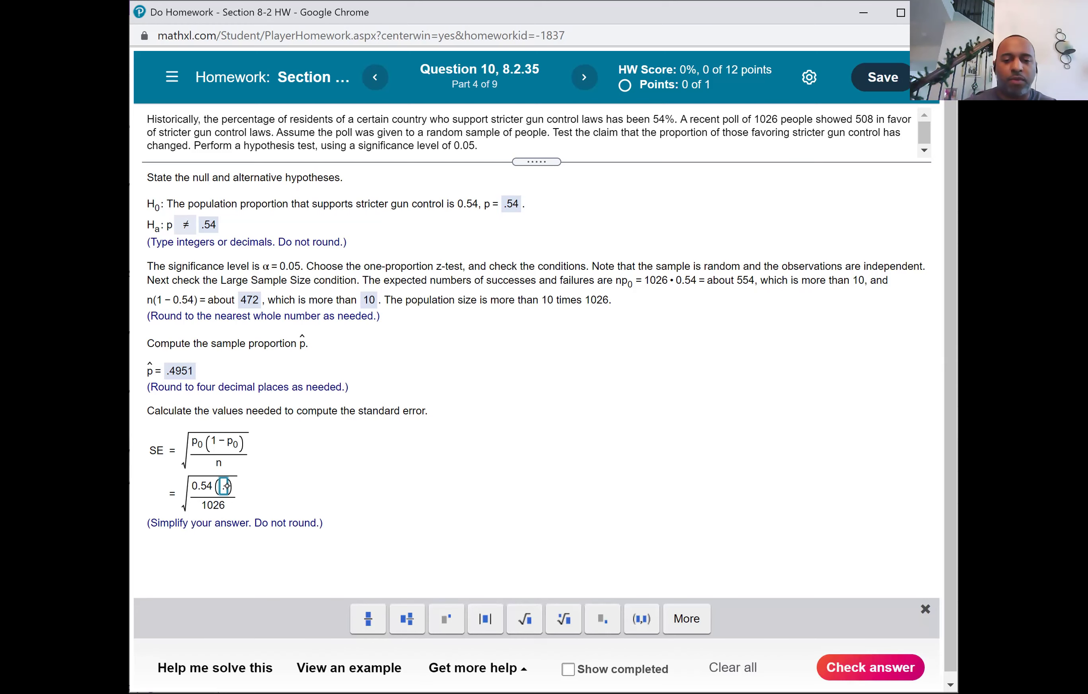
pyautogui.click(848, 668)
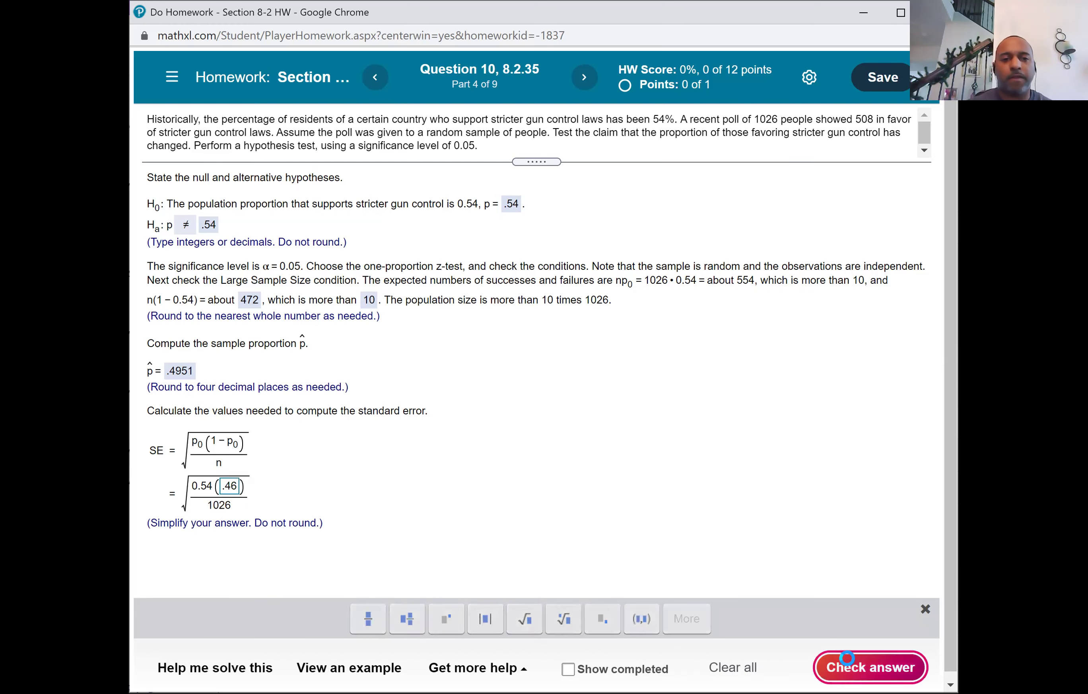
pyautogui.click(558, 407)
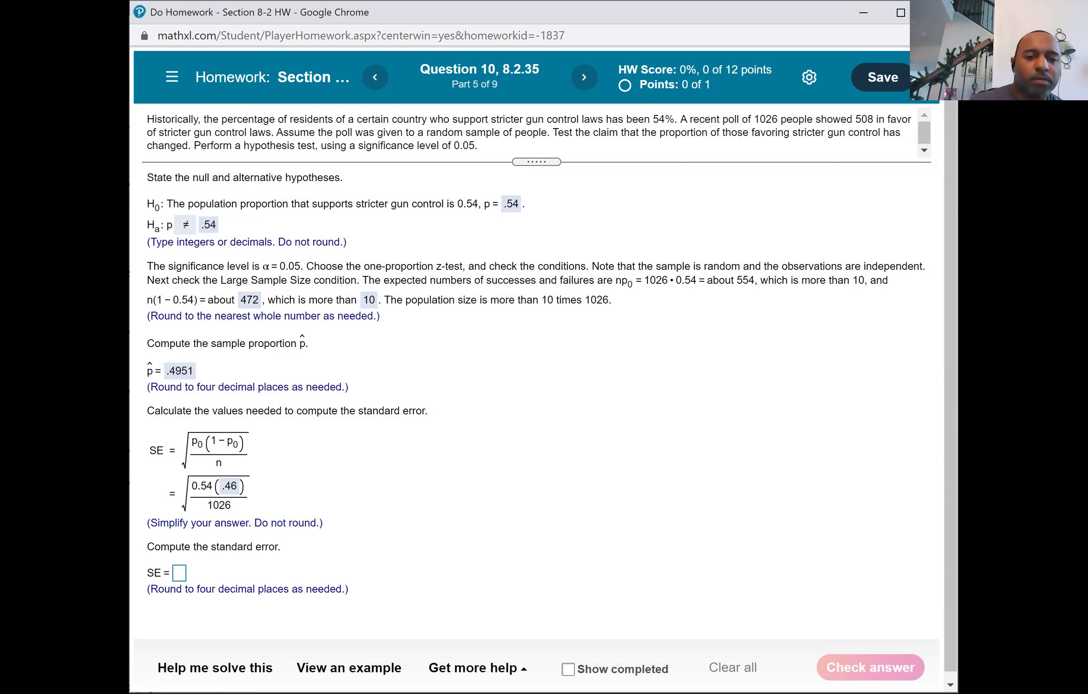
# Step: Enter .0156 as the standard error and dismiss the Fantastic! confirmation
pyautogui.press('Tab')
pyautogui.write('.0')
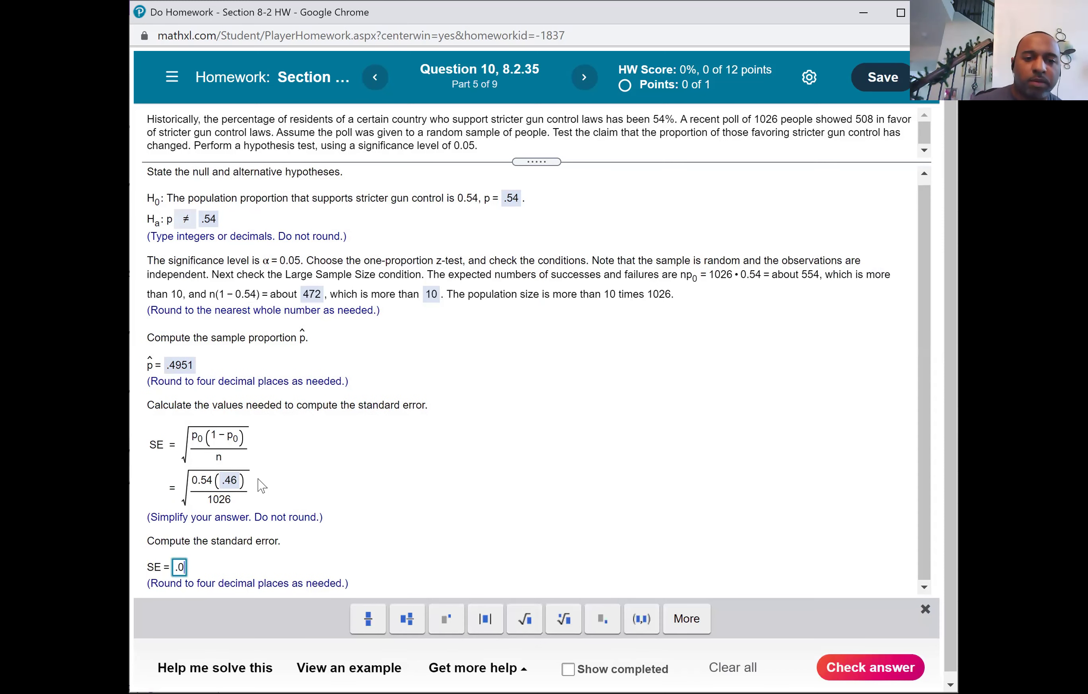
pyautogui.write('1')
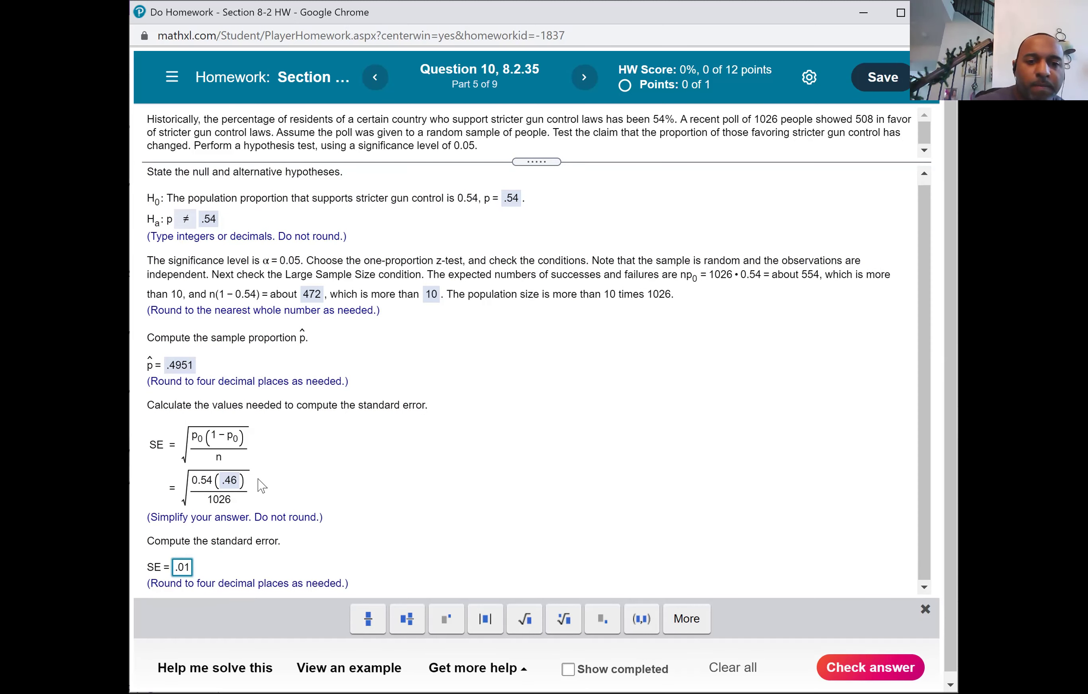
pyautogui.write('56')
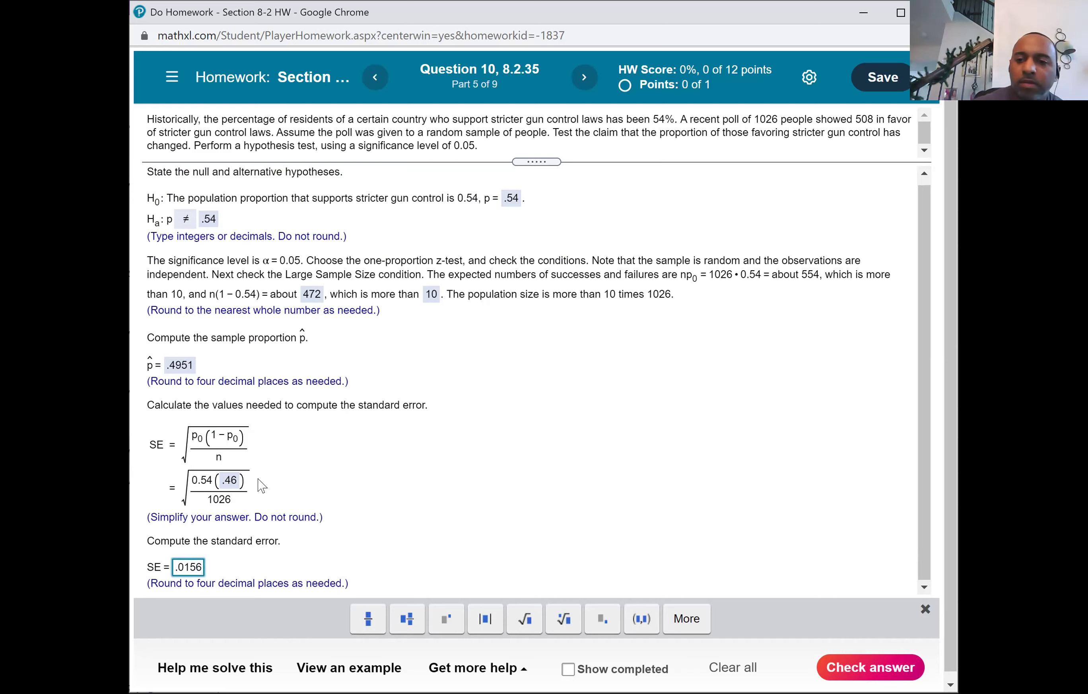
pyautogui.press('Return')
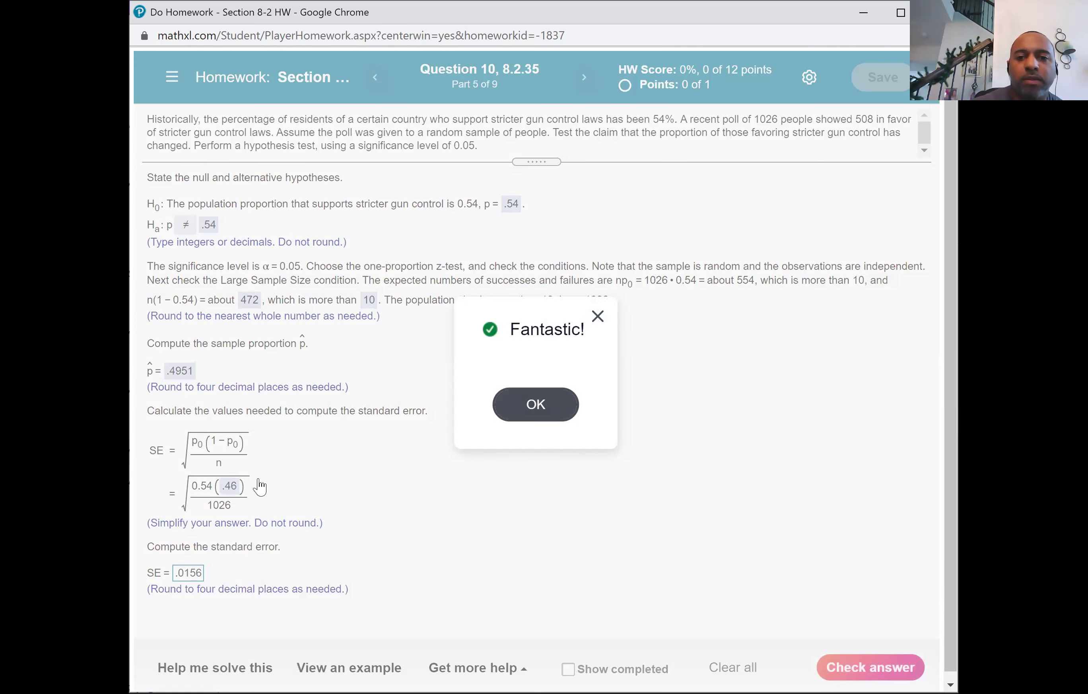
pyautogui.press('Return')
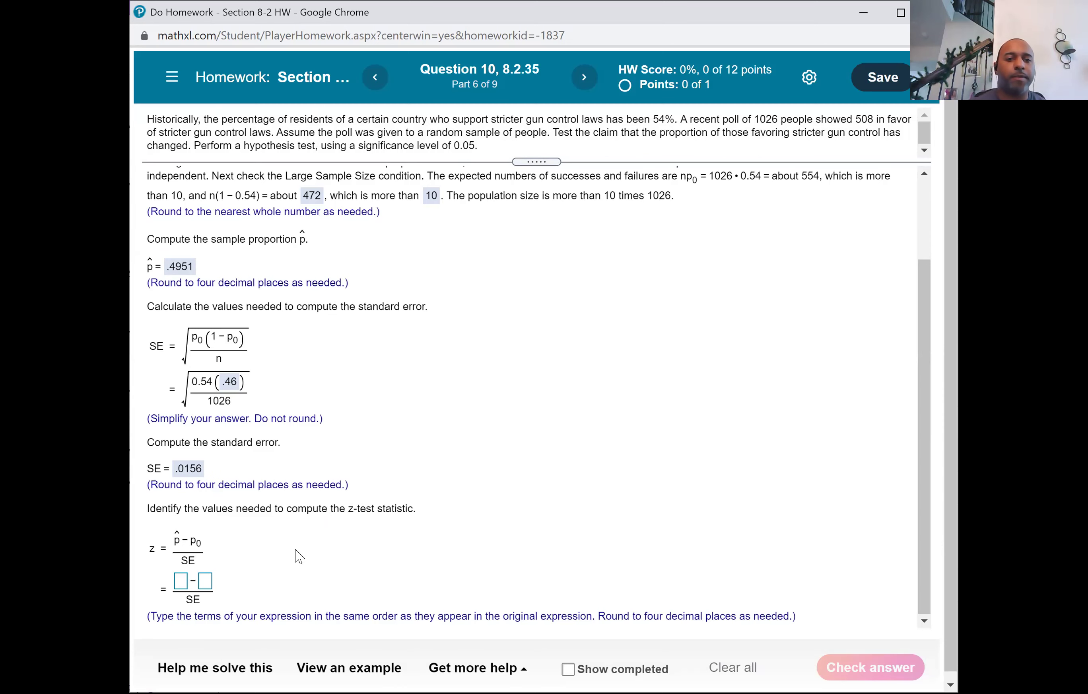
# Step: Enter .4951 and .54 as the two z numerator terms and confirm them
pyautogui.click(183, 583)
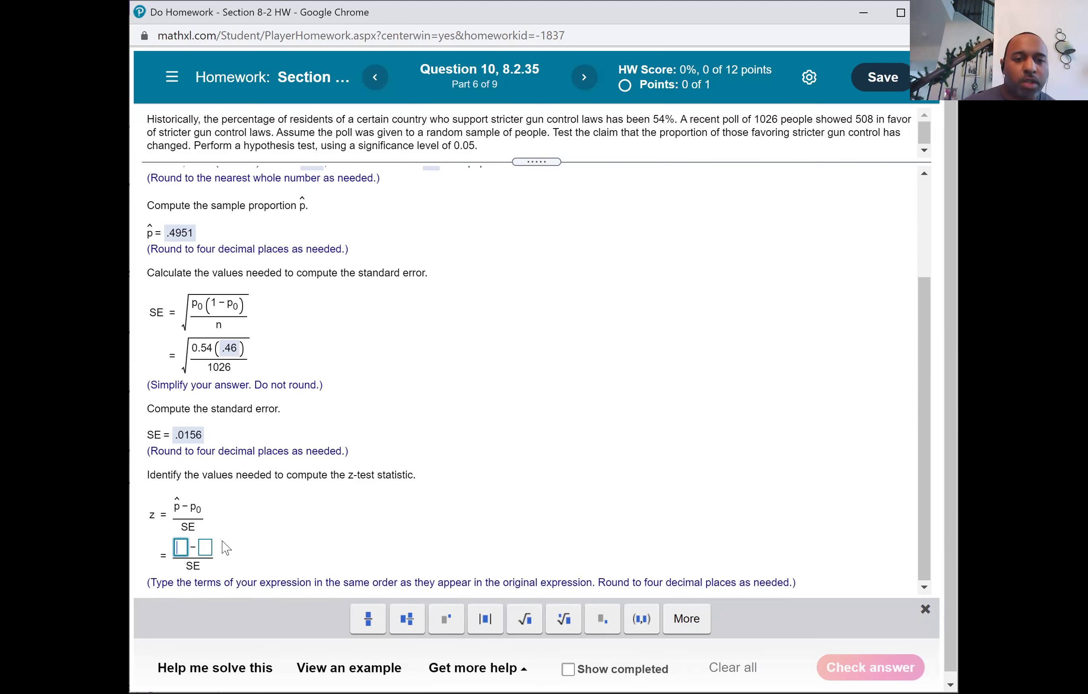
pyautogui.write('.4951')
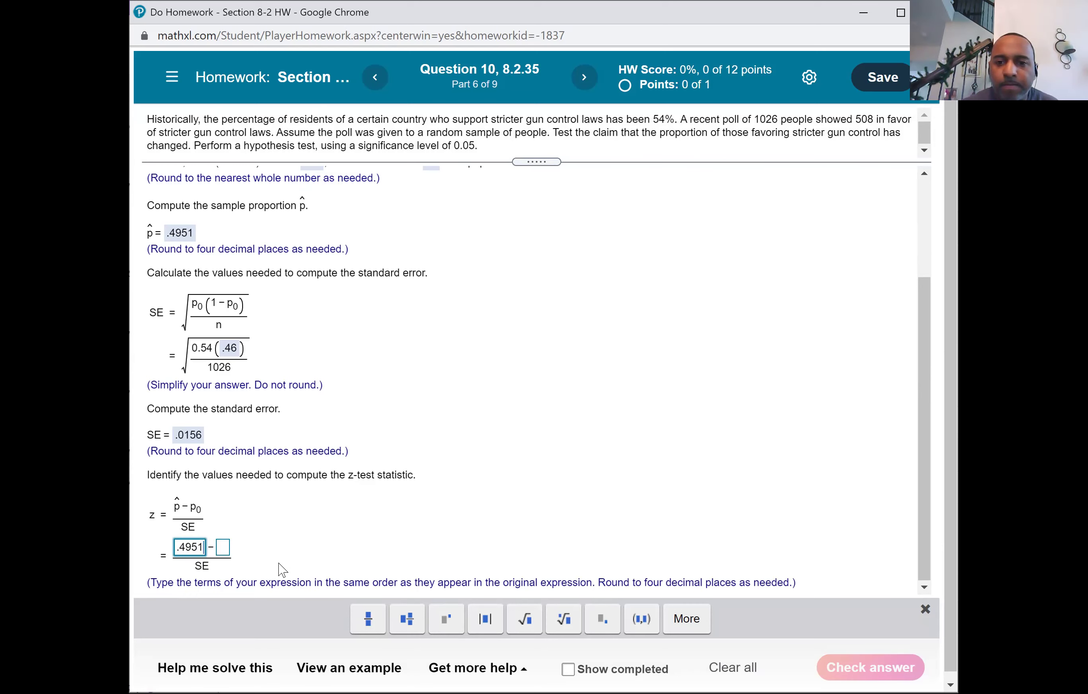
pyautogui.click(225, 549)
pyautogui.write('.54')
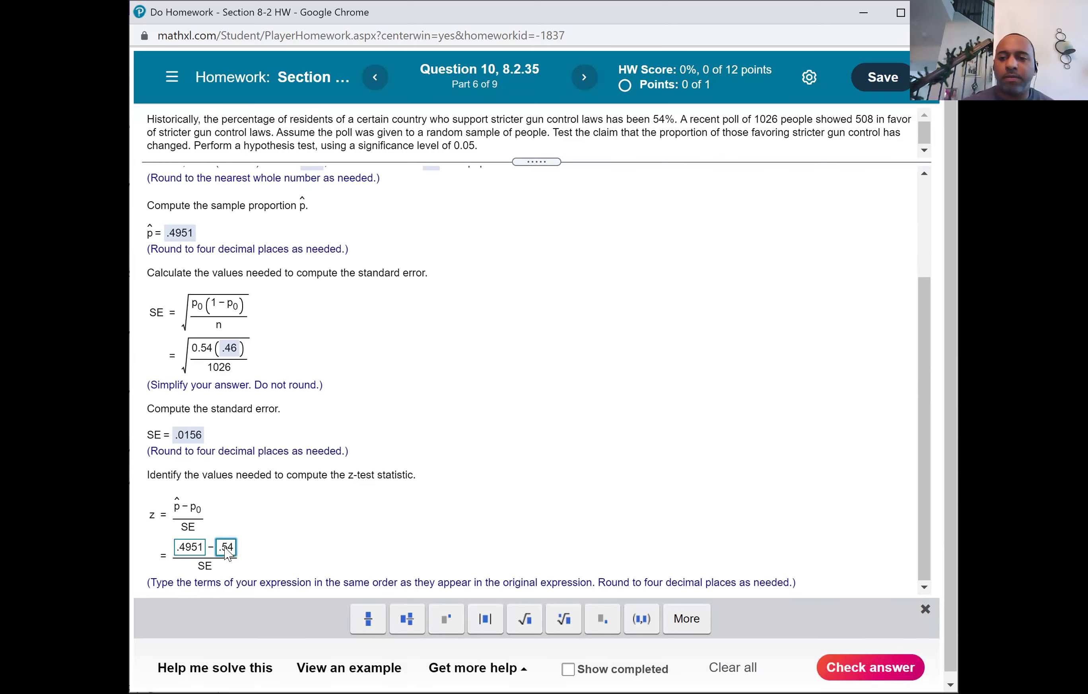
pyautogui.press('Return')
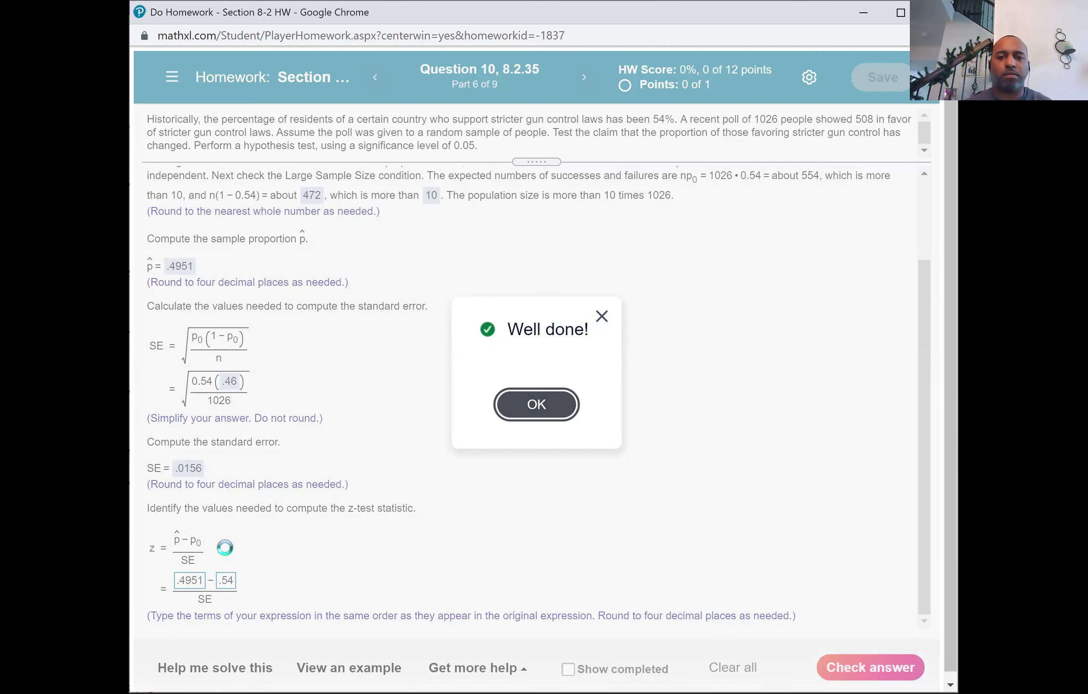
pyautogui.press('Return')
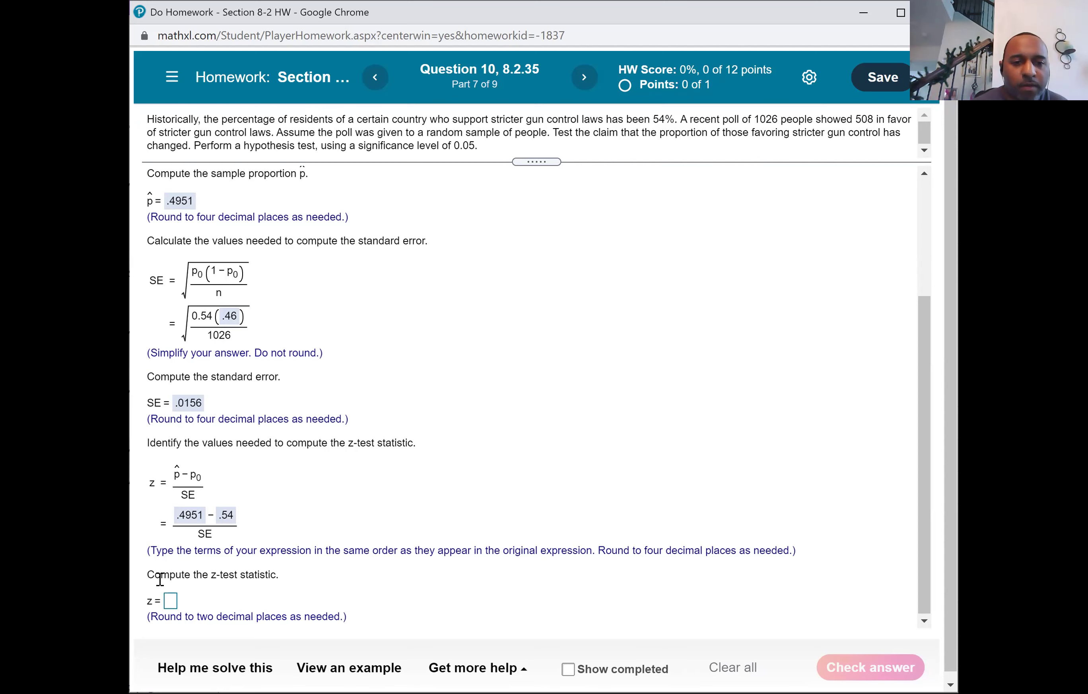
# Step: Enter −2.88 as the z-test statistic, submit it, and continue past the Nice work! message
pyautogui.click(170, 600)
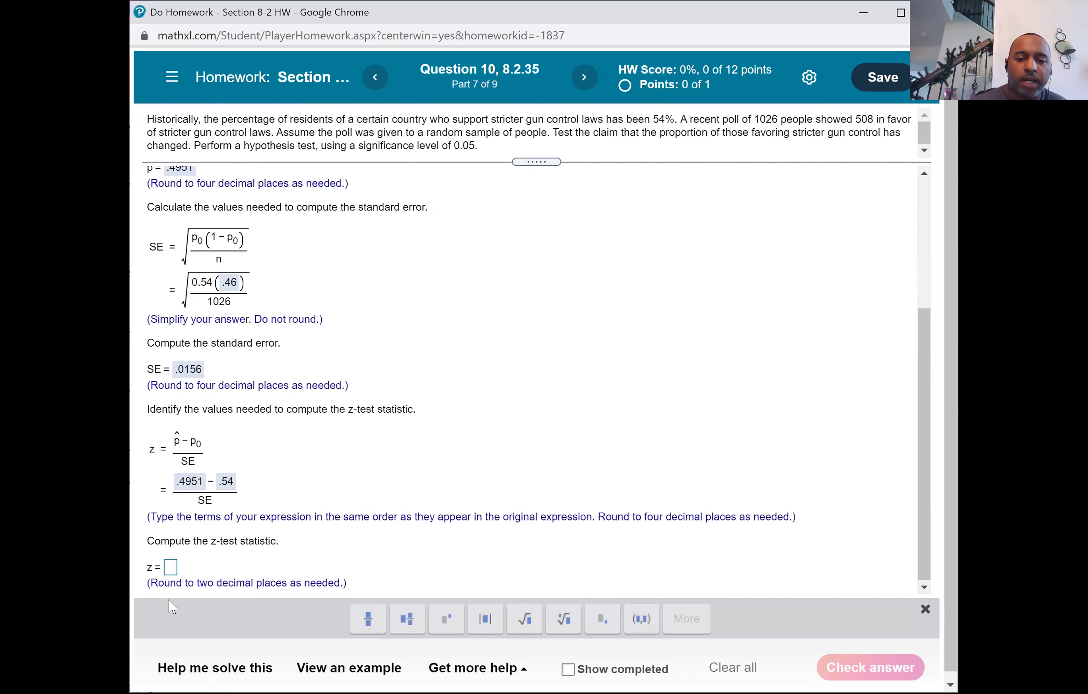
pyautogui.click(171, 571)
pyautogui.write('-2')
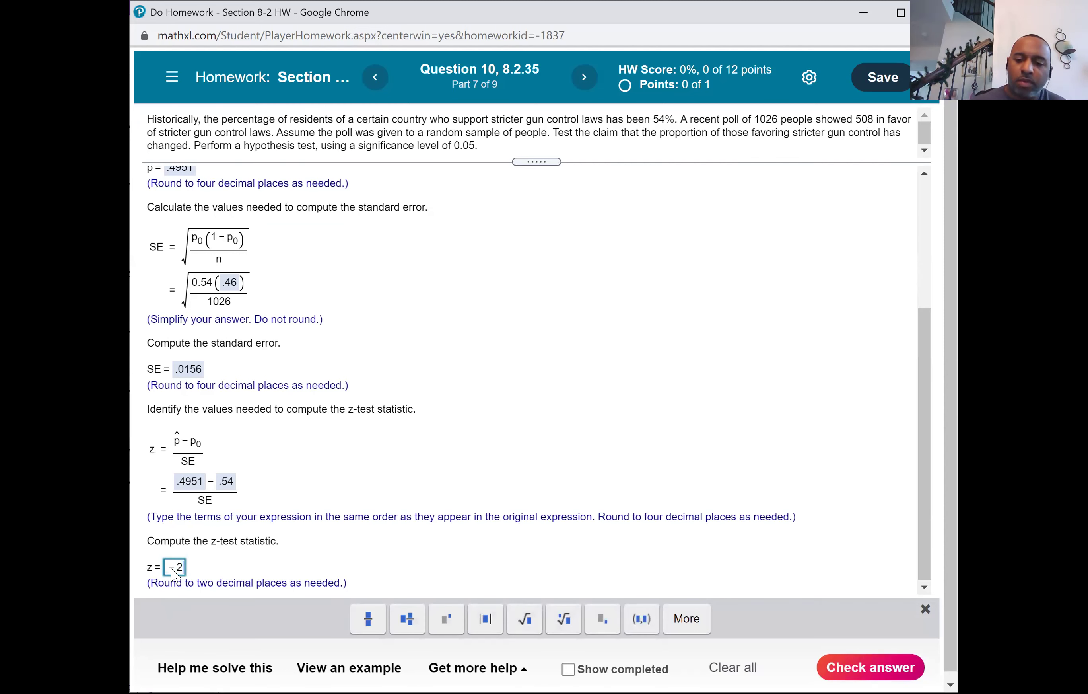
pyautogui.write('.88')
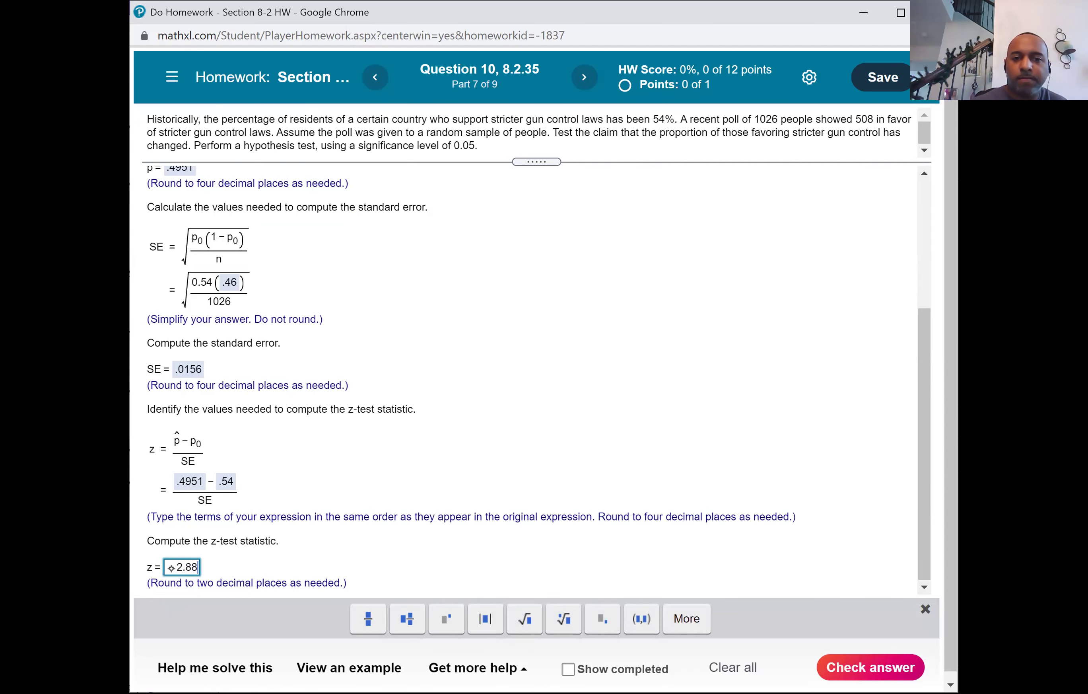
pyautogui.press('Return')
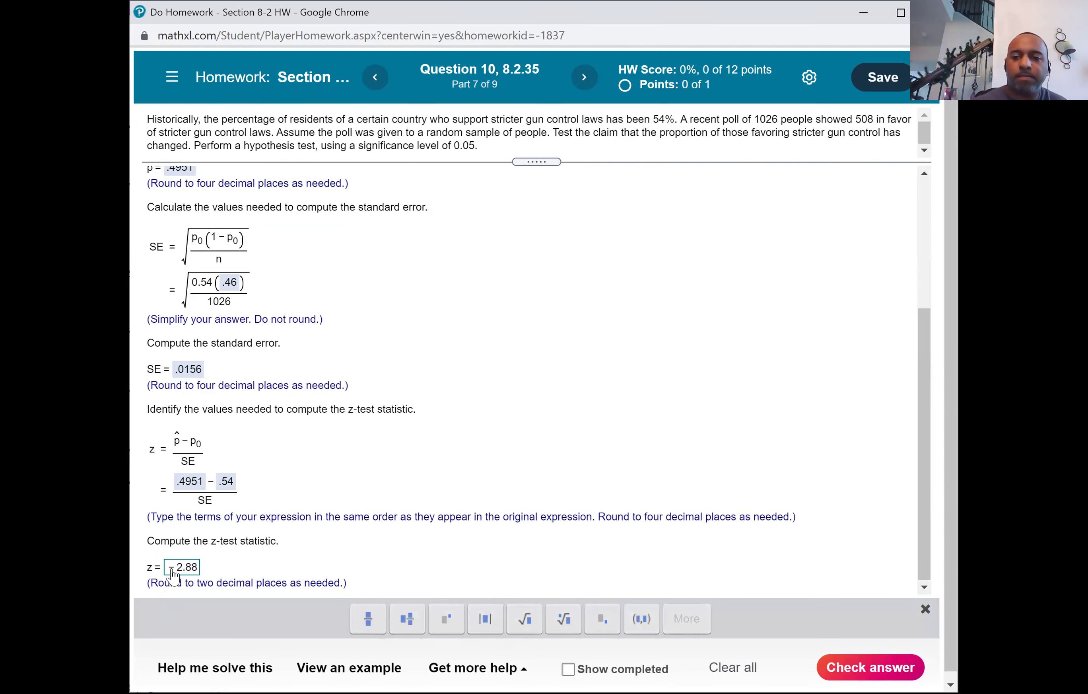
pyautogui.press('Return')
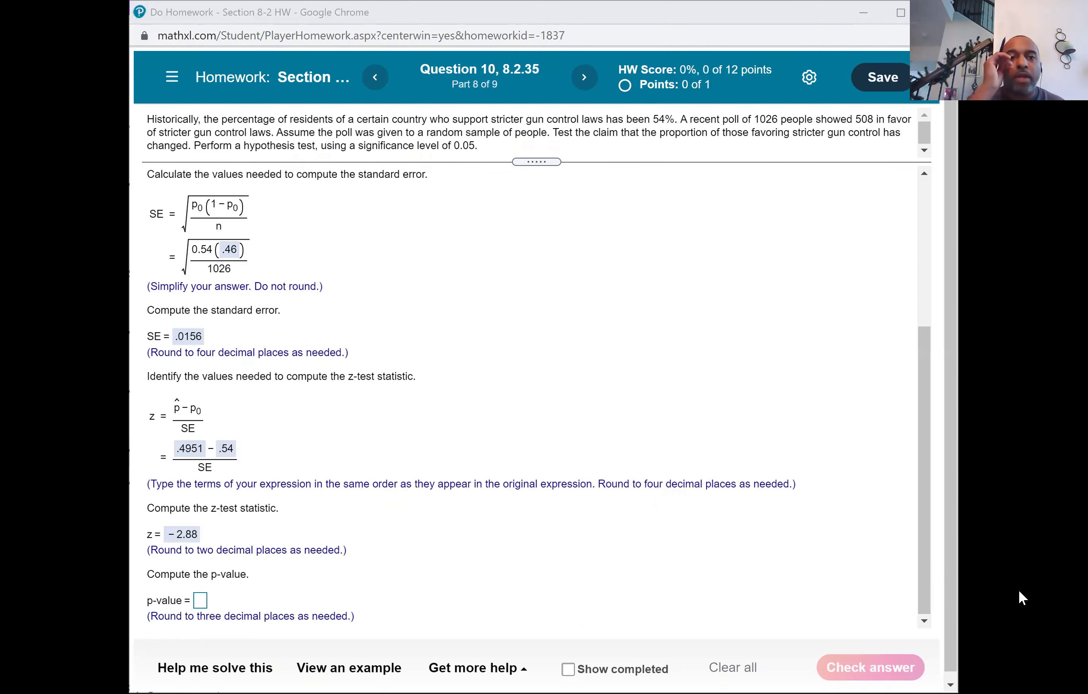
# Step: On the Z-Score Chart, undo the old −1.58 ink and write the new z value above the table
pyautogui.hotkey('alt', 'Tab')
pyautogui.scroll(2, 865, 580)
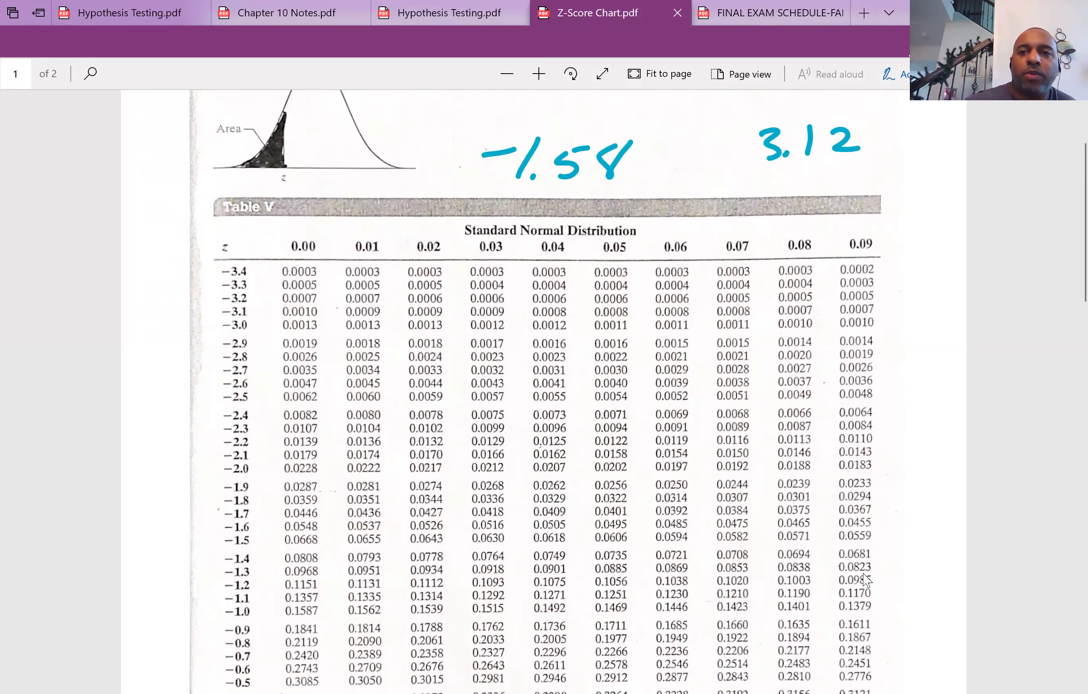
pyautogui.hotkey('ctrl', 'z')
pyautogui.hotkey('ctrl', 'z')
pyautogui.hotkey('ctrl', 'z')
pyautogui.hotkey('ctrl', 'z')
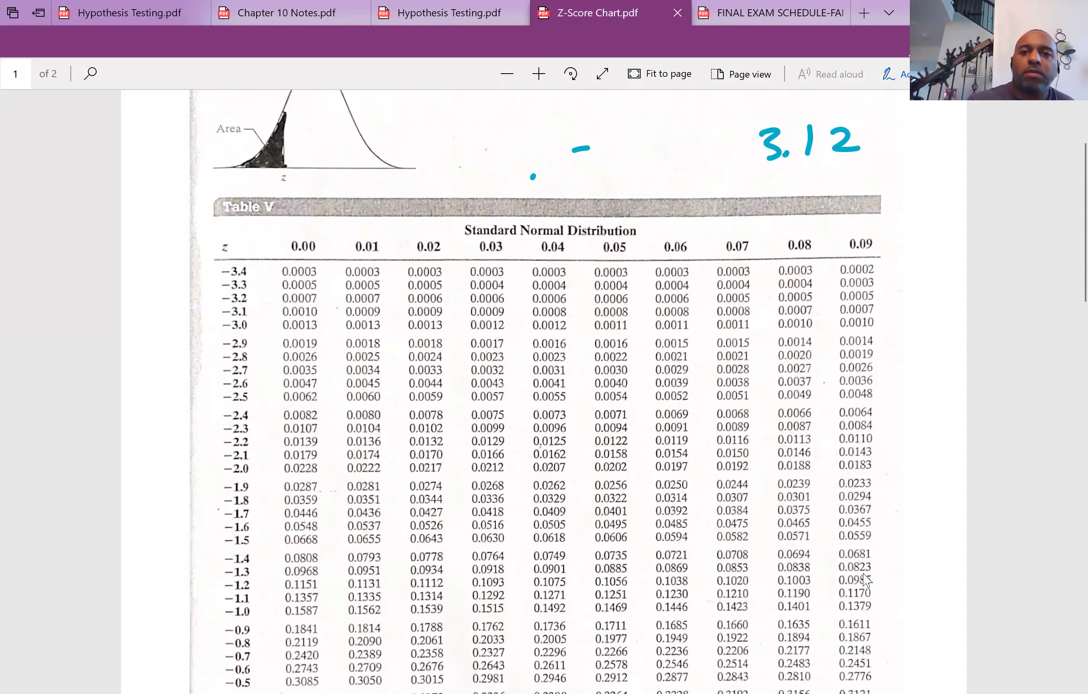
pyautogui.hotkey('ctrl', 'z')
pyautogui.moveTo(461, 161)
pyautogui.mouseDown()
pyautogui.moveTo(484, 154)
pyautogui.moveTo(523, 175)
pyautogui.moveTo(562, 151)
pyautogui.mouseUp()
pyautogui.click(528, 173)
pyautogui.moveTo(577, 146)
pyautogui.mouseDown()
pyautogui.moveTo(597, 159)
pyautogui.moveTo(592, 170)
pyautogui.mouseUp()
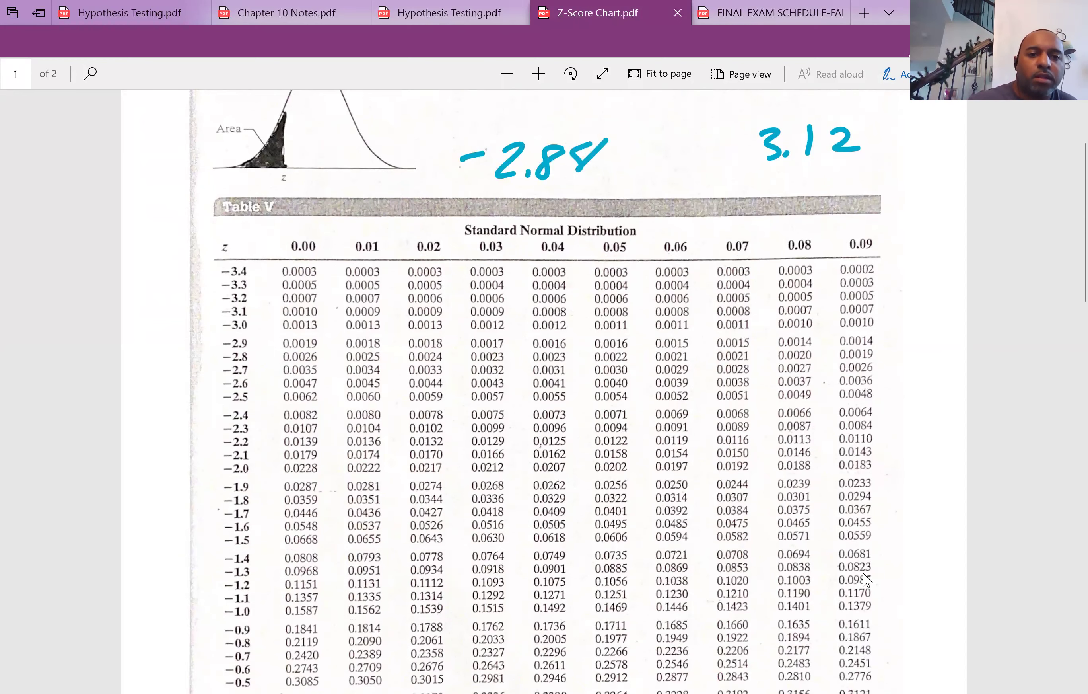
pyautogui.scroll(-1, 864, 580)
pyautogui.scroll(-1, 865, 579)
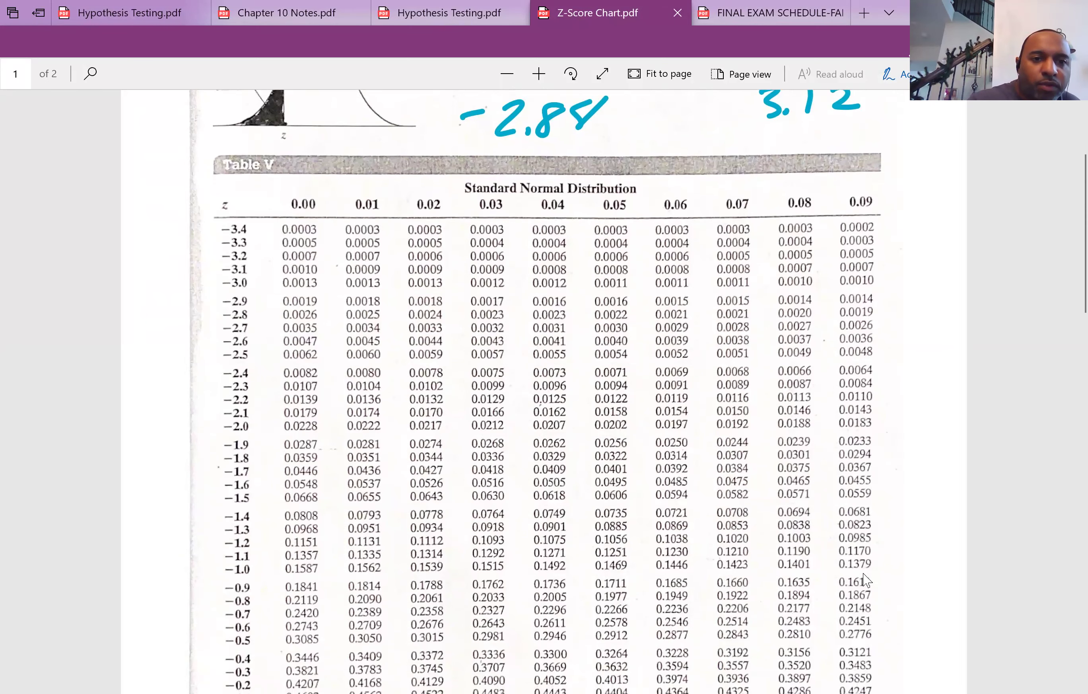
# Step: Circle row −2.8 and column 0.08, tracing across to the table value 0.0020
pyautogui.moveTo(253, 306)
pyautogui.mouseDown()
pyautogui.moveTo(216, 319)
pyautogui.moveTo(259, 311)
pyautogui.mouseUp()
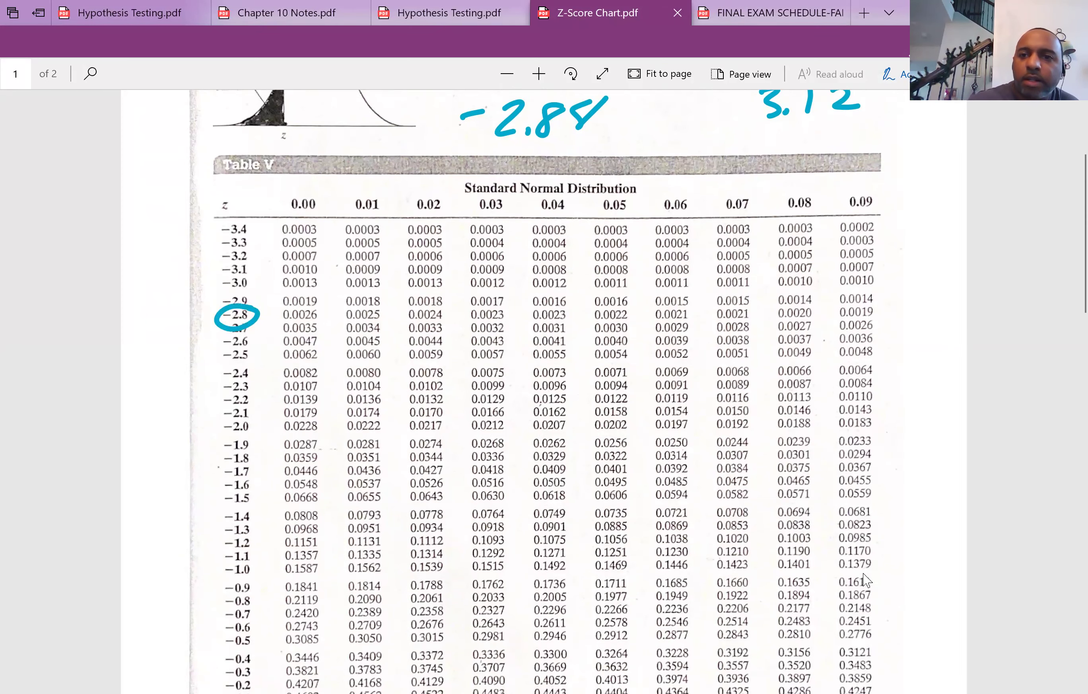
pyautogui.moveTo(805, 187)
pyautogui.mouseDown()
pyautogui.moveTo(826, 197)
pyautogui.moveTo(801, 189)
pyautogui.mouseUp()
pyautogui.moveTo(259, 314); pyautogui.dragTo(775, 315)
pyautogui.moveTo(799, 216)
pyautogui.mouseDown()
pyautogui.moveTo(796, 307)
pyautogui.moveTo(771, 315)
pyautogui.moveTo(814, 322)
pyautogui.moveTo(801, 300)
pyautogui.mouseUp()
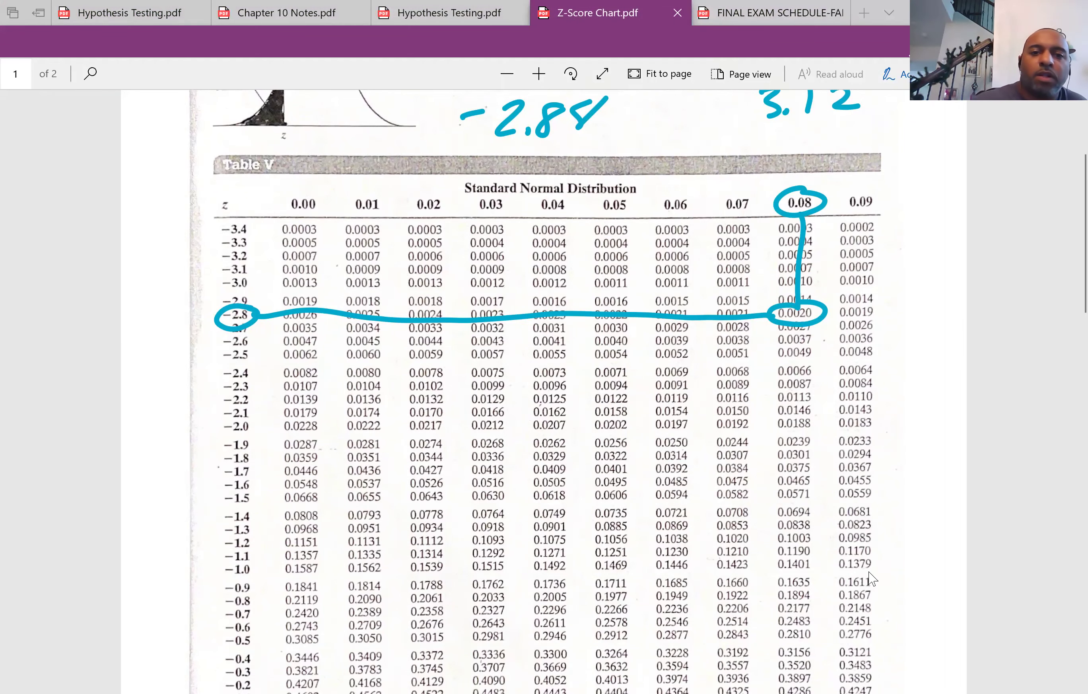
# Step: In OneNote, handwrite Z = −2.88 → 0.0020 below 471.96
pyautogui.hotkey('alt', 'Tab')
pyautogui.moveTo(309, 393)
pyautogui.mouseDown()
pyautogui.moveTo(329, 391)
pyautogui.moveTo(346, 431)
pyautogui.mouseUp()
pyautogui.moveTo(376, 407)
pyautogui.mouseDown()
pyautogui.moveTo(389, 405)
pyautogui.moveTo(389, 418)
pyautogui.moveTo(431, 400)
pyautogui.mouseUp()
pyautogui.moveTo(434, 393)
pyautogui.mouseDown()
pyautogui.moveTo(463, 421)
pyautogui.moveTo(494, 389)
pyautogui.moveTo(516, 413)
pyautogui.moveTo(525, 391)
pyautogui.moveTo(628, 409)
pyautogui.moveTo(620, 415)
pyautogui.mouseUp()
pyautogui.click(468, 423)
pyautogui.moveTo(679, 392)
pyautogui.mouseDown()
pyautogui.moveTo(658, 401)
pyautogui.moveTo(736, 403)
pyautogui.mouseUp()
pyautogui.click(706, 423)
pyautogui.moveTo(766, 404)
pyautogui.mouseDown()
pyautogui.moveTo(775, 423)
pyautogui.moveTo(781, 406)
pyautogui.mouseUp()
pyautogui.moveTo(796, 396)
pyautogui.mouseDown()
pyautogui.moveTo(831, 412)
pyautogui.moveTo(859, 404)
pyautogui.mouseUp()
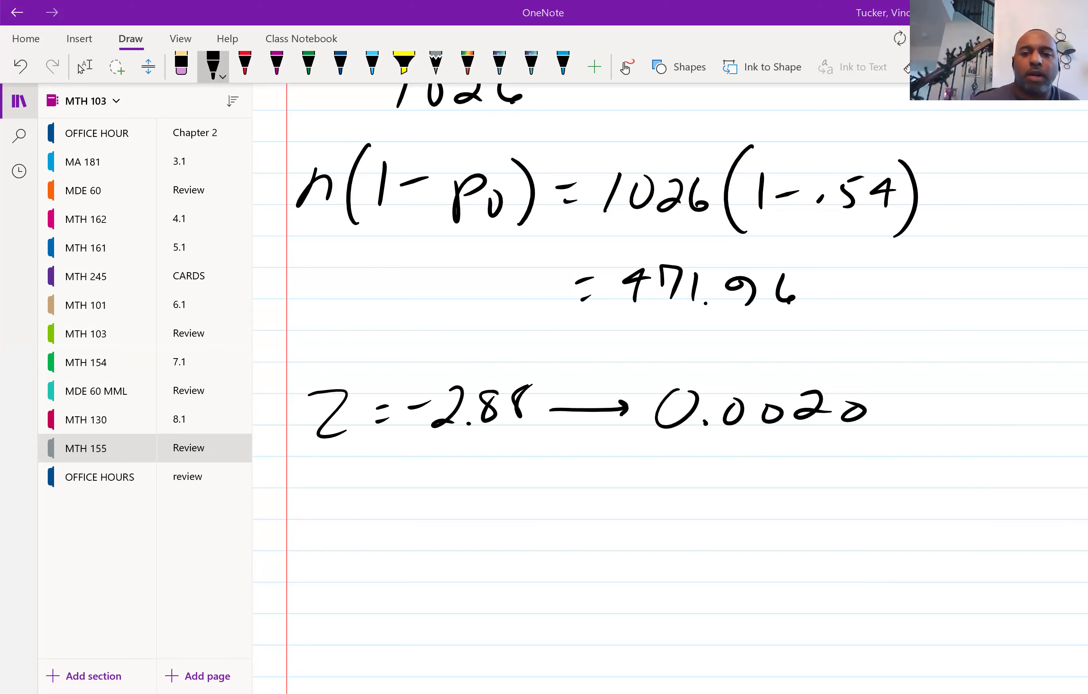
# Step: Handwrite the null hypothesis H₀: p = .54, with the Hₐ label below it
pyautogui.scroll(10, 671, 389)
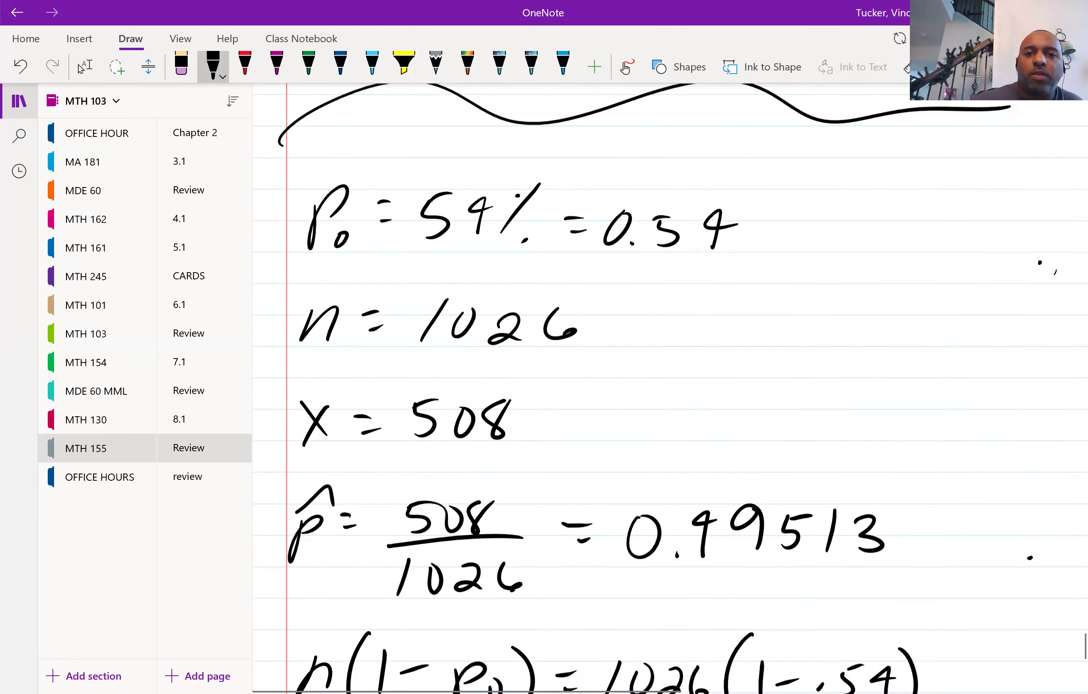
pyautogui.scroll(-12, 671, 389)
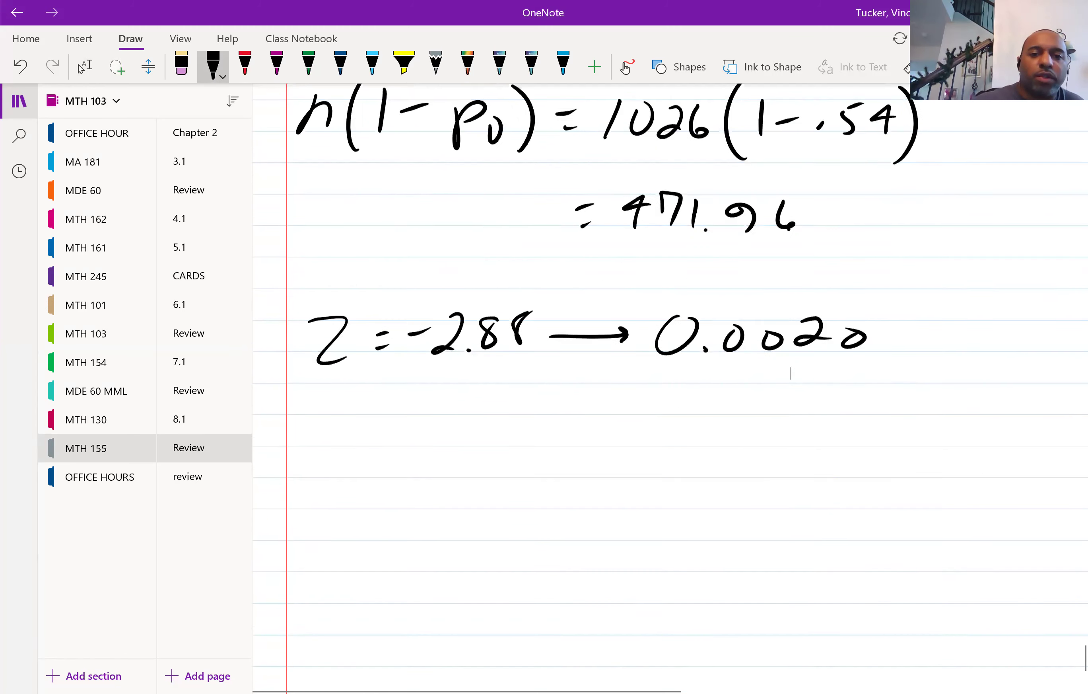
pyautogui.moveTo(359, 441)
pyautogui.mouseDown()
pyautogui.moveTo(354, 488)
pyautogui.moveTo(361, 460)
pyautogui.moveTo(424, 453)
pyautogui.mouseUp()
pyautogui.moveTo(355, 485); pyautogui.dragTo(388, 430)
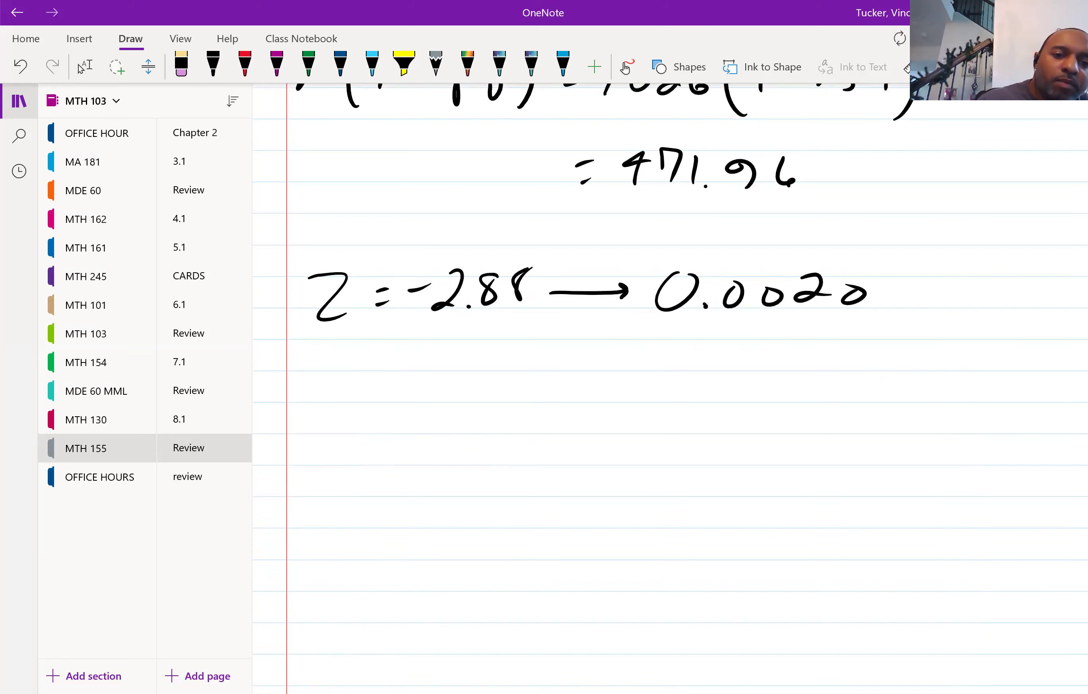
pyautogui.moveTo(318, 415)
pyautogui.mouseDown()
pyautogui.moveTo(309, 457)
pyautogui.moveTo(323, 436)
pyautogui.moveTo(326, 457)
pyautogui.mouseUp()
pyautogui.moveTo(306, 441)
pyautogui.mouseDown()
pyautogui.moveTo(324, 437)
pyautogui.moveTo(341, 458)
pyautogui.moveTo(309, 538)
pyautogui.mouseUp()
pyautogui.click(378, 447)
pyautogui.moveTo(349, 490)
pyautogui.mouseDown()
pyautogui.moveTo(338, 534)
pyautogui.moveTo(343, 513)
pyautogui.mouseUp()
pyautogui.moveTo(367, 526); pyautogui.dragTo(366, 539)
pyautogui.moveTo(431, 473)
pyautogui.mouseDown()
pyautogui.moveTo(441, 454)
pyautogui.moveTo(498, 448)
pyautogui.mouseUp()
pyautogui.moveTo(492, 457); pyautogui.dragTo(503, 456)
pyautogui.click(527, 454)
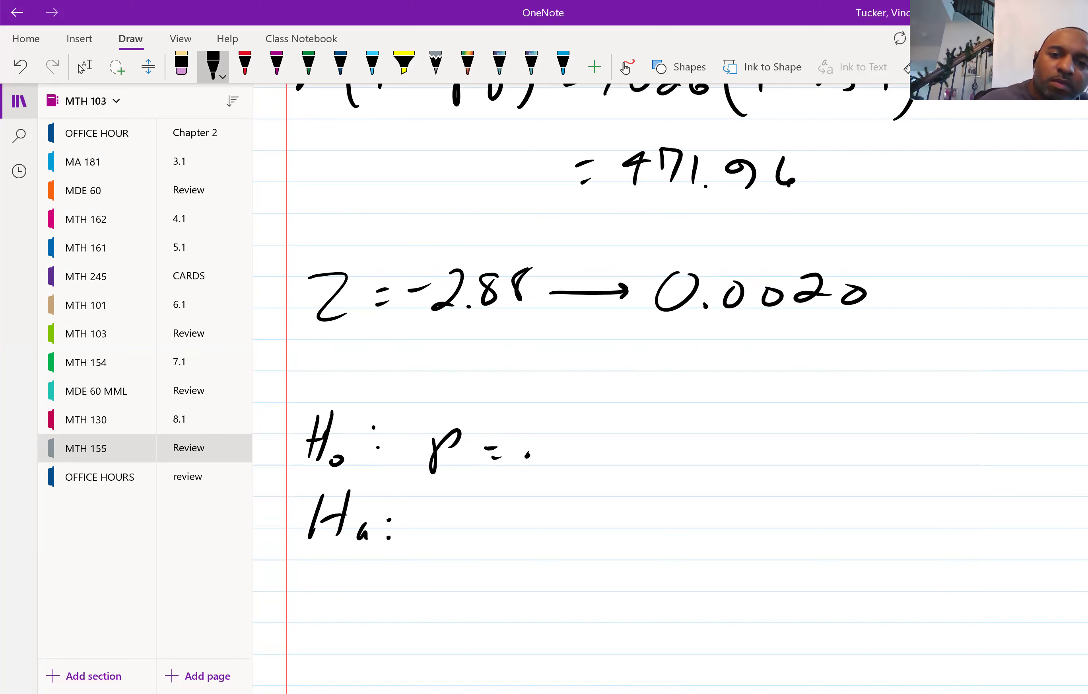
pyautogui.moveTo(551, 424); pyautogui.dragTo(556, 454)
pyautogui.moveTo(553, 424)
pyautogui.mouseDown()
pyautogui.moveTo(572, 421)
pyautogui.moveTo(599, 456)
pyautogui.mouseUp()
pyautogui.moveTo(593, 422); pyautogui.dragTo(612, 435)
# Step: Complete the alternative hypothesis as Hₐ: p ≠ .54
pyautogui.moveTo(421, 572)
pyautogui.mouseDown()
pyautogui.moveTo(439, 528)
pyautogui.moveTo(433, 546)
pyautogui.mouseUp()
pyautogui.moveTo(478, 540); pyautogui.dragTo(500, 536)
pyautogui.moveTo(480, 551)
pyautogui.mouseDown()
pyautogui.moveTo(502, 548)
pyautogui.moveTo(484, 574)
pyautogui.mouseUp()
pyautogui.click(528, 553)
pyautogui.moveTo(552, 534); pyautogui.dragTo(549, 555)
pyautogui.moveTo(552, 532)
pyautogui.mouseDown()
pyautogui.moveTo(574, 557)
pyautogui.moveTo(595, 531)
pyautogui.moveTo(586, 547)
pyautogui.moveTo(602, 542)
pyautogui.moveTo(559, 556)
pyautogui.mouseUp()
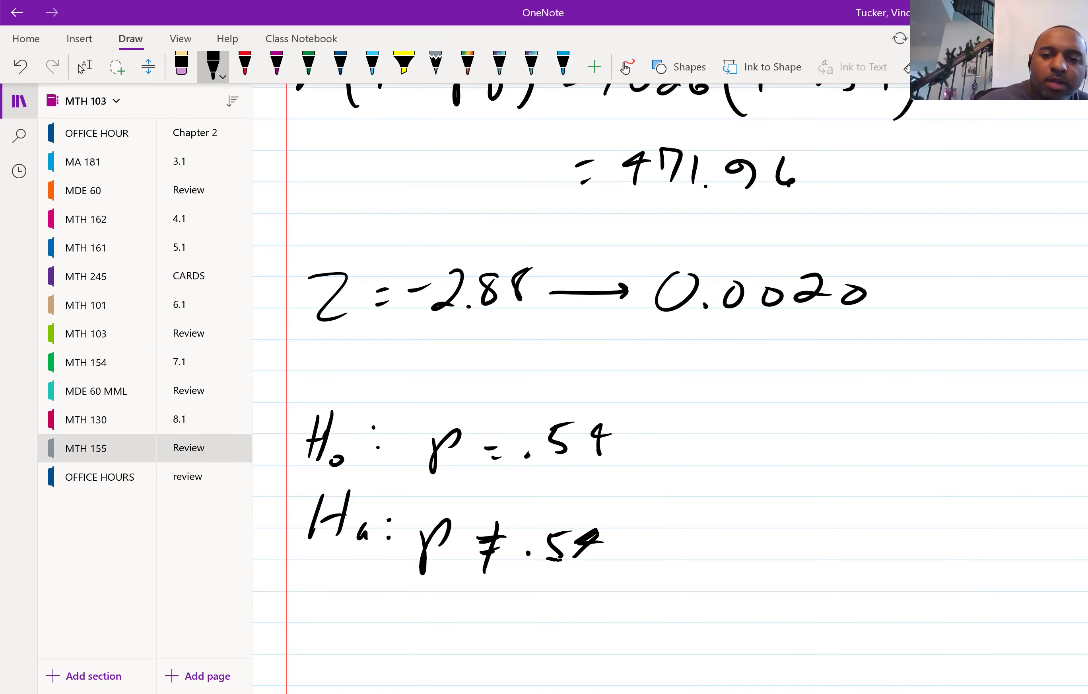
# Step: Replace the black circle with a magenta circle around ≠ and draw an arrow from it
pyautogui.moveTo(523, 506)
pyautogui.mouseDown()
pyautogui.moveTo(464, 539)
pyautogui.moveTo(515, 518)
pyautogui.mouseUp()
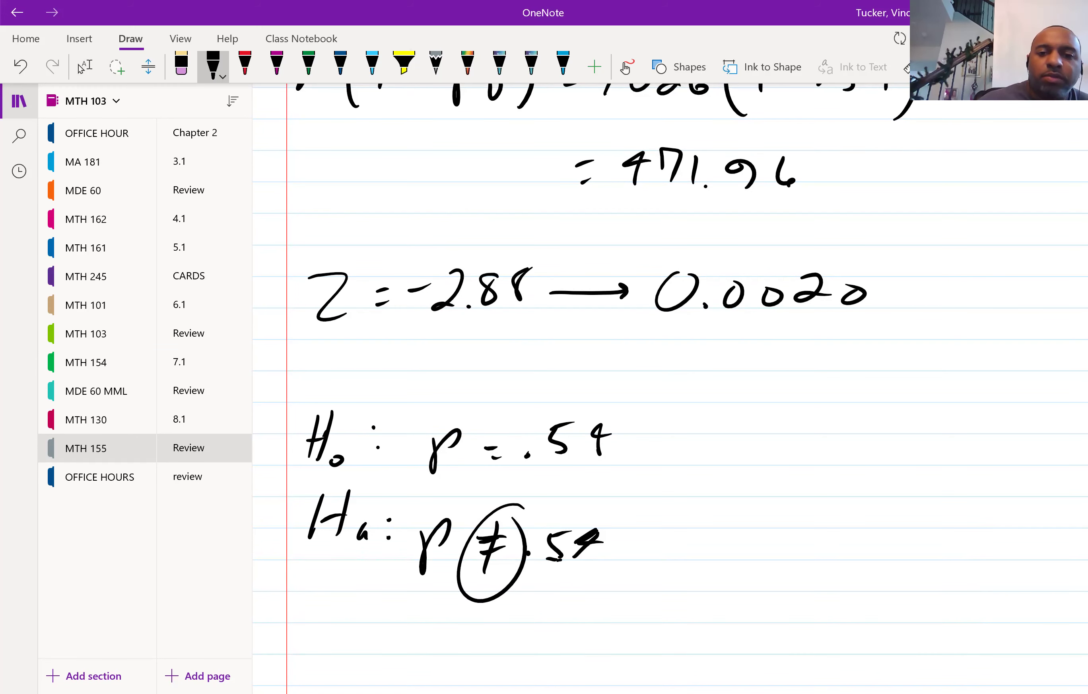
pyautogui.hotkey('ctrl', 'z')
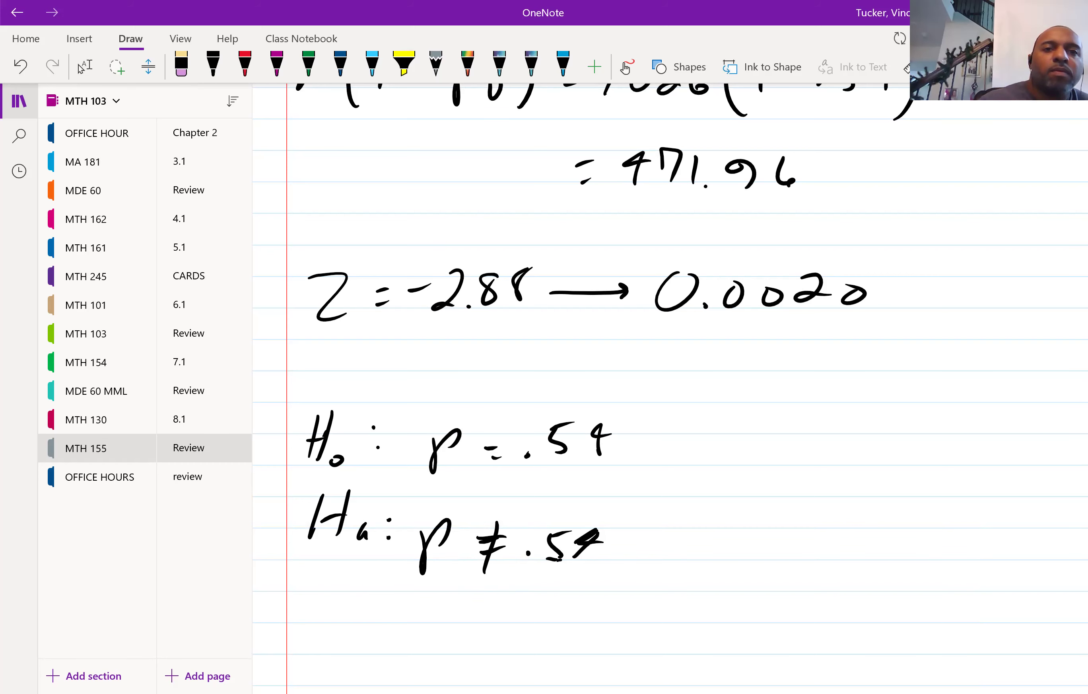
pyautogui.click(277, 64)
pyautogui.moveTo(500, 503)
pyautogui.mouseDown()
pyautogui.moveTo(557, 490)
pyautogui.moveTo(695, 502)
pyautogui.mouseUp()
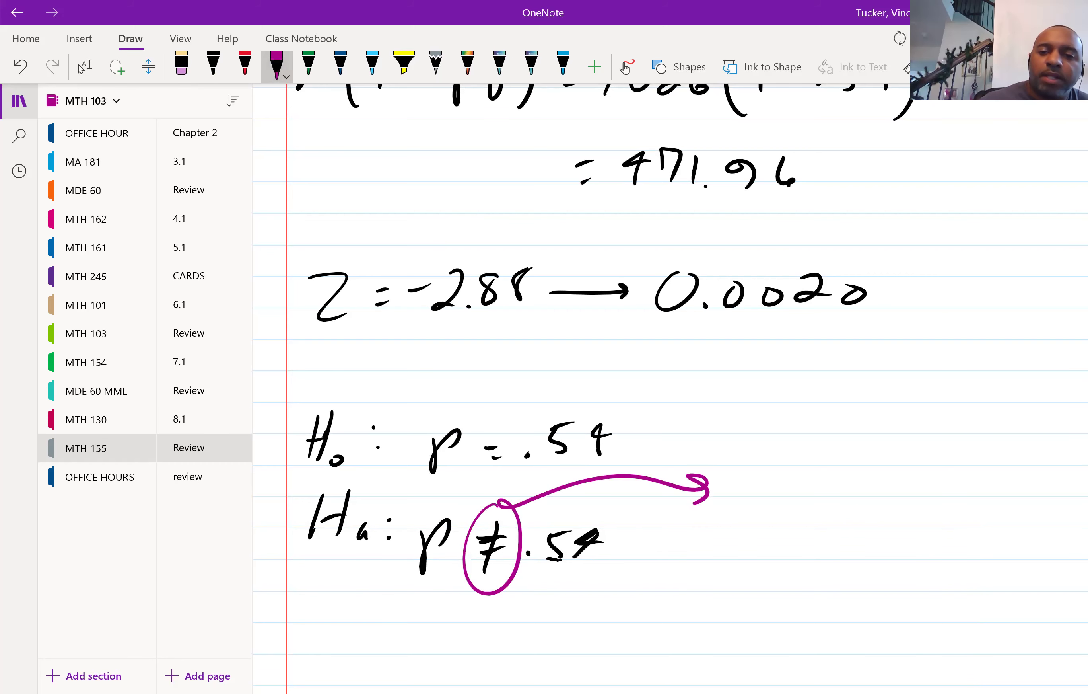
pyautogui.moveTo(758, 457); pyautogui.dragTo(742, 505)
# Step: Write 'two tailed' in magenta beside the arrow
pyautogui.moveTo(734, 487); pyautogui.dragTo(759, 485)
pyautogui.moveTo(763, 473)
pyautogui.mouseDown()
pyautogui.moveTo(774, 502)
pyautogui.moveTo(789, 488)
pyautogui.moveTo(815, 492)
pyautogui.mouseUp()
pyautogui.moveTo(869, 457)
pyautogui.mouseDown()
pyautogui.moveTo(853, 498)
pyautogui.moveTo(875, 476)
pyautogui.mouseUp()
pyautogui.moveTo(877, 483)
pyautogui.mouseDown()
pyautogui.moveTo(880, 497)
pyautogui.moveTo(893, 496)
pyautogui.mouseUp()
pyautogui.moveTo(910, 451); pyautogui.dragTo(906, 461)
pyautogui.moveTo(920, 450)
pyautogui.mouseDown()
pyautogui.moveTo(939, 487)
pyautogui.moveTo(965, 491)
pyautogui.mouseUp()
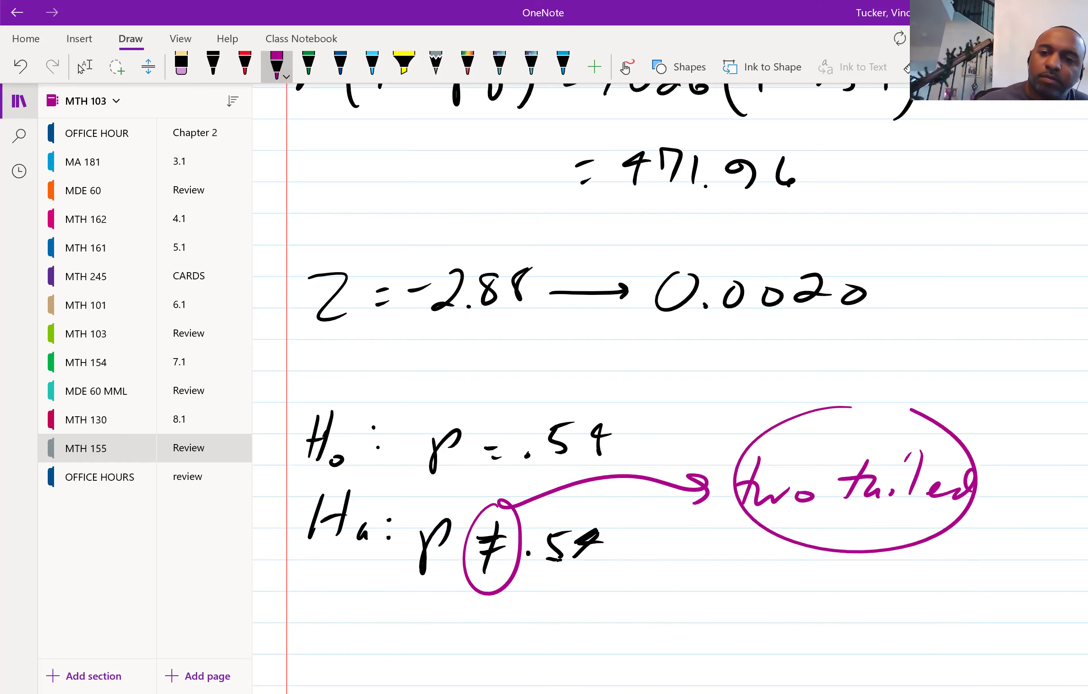
pyautogui.moveTo(852, 407); pyautogui.dragTo(902, 410)
pyautogui.click(80, 67)
pyautogui.scroll(-2, 640, 365)
# Step: In black ink, draw an axis and bell curve with both tails shaded
pyautogui.scroll(-2, 640, 365)
pyautogui.click(213, 64)
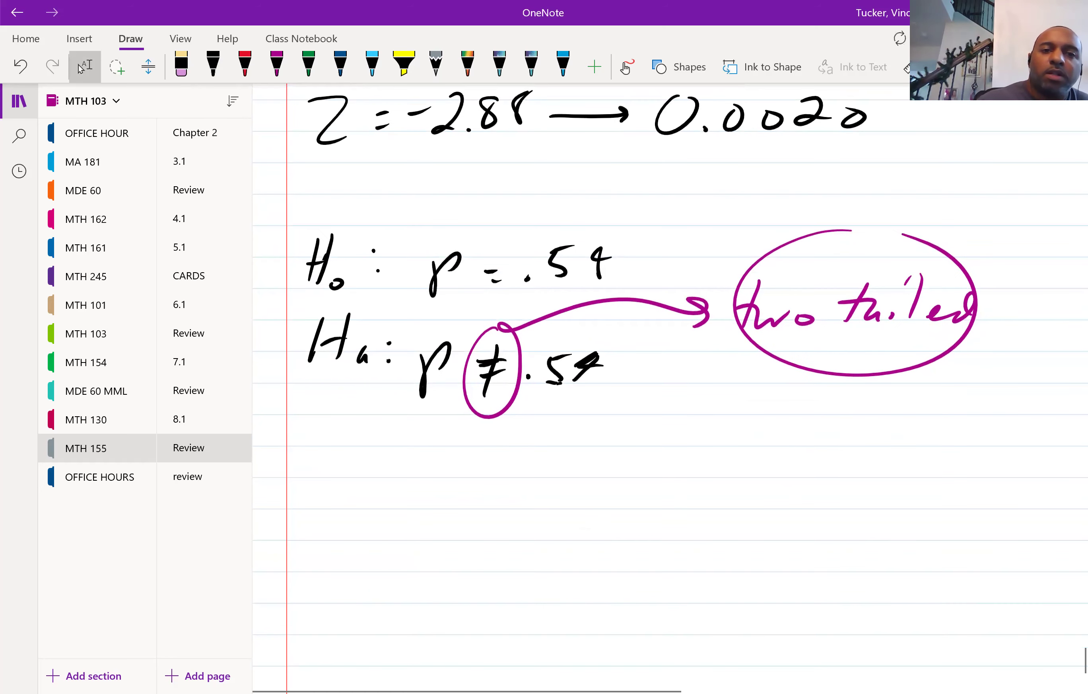
pyautogui.moveTo(617, 519); pyautogui.dragTo(927, 519)
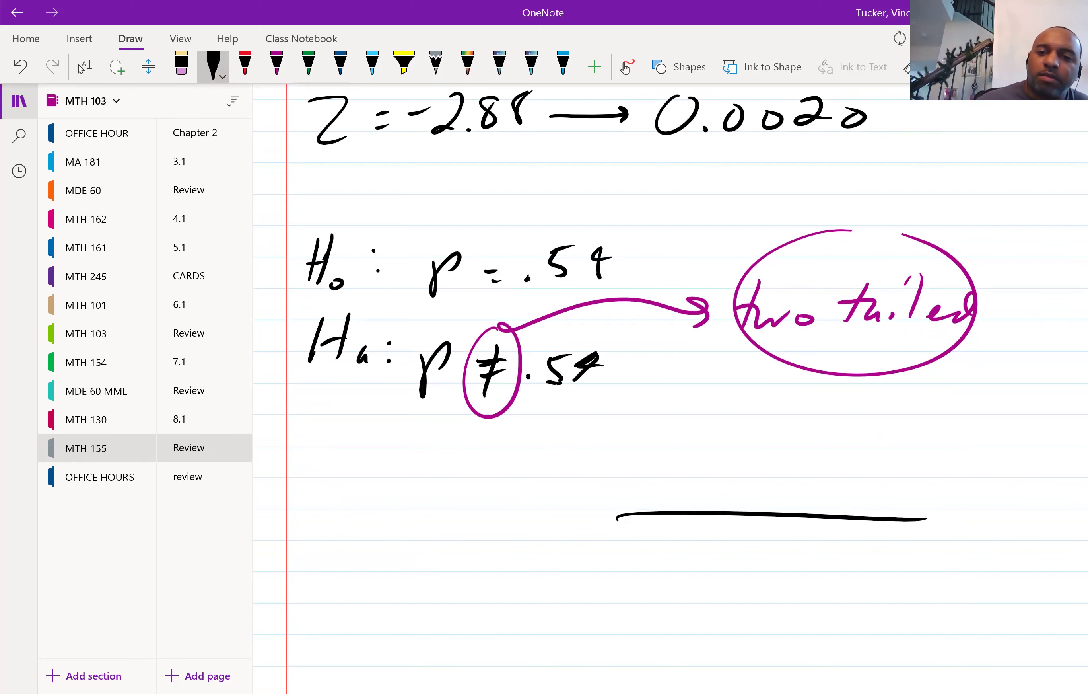
pyautogui.moveTo(607, 486)
pyautogui.mouseDown()
pyautogui.moveTo(827, 421)
pyautogui.moveTo(957, 493)
pyautogui.moveTo(944, 518)
pyautogui.mouseUp()
pyautogui.moveTo(906, 517); pyautogui.dragTo(950, 518)
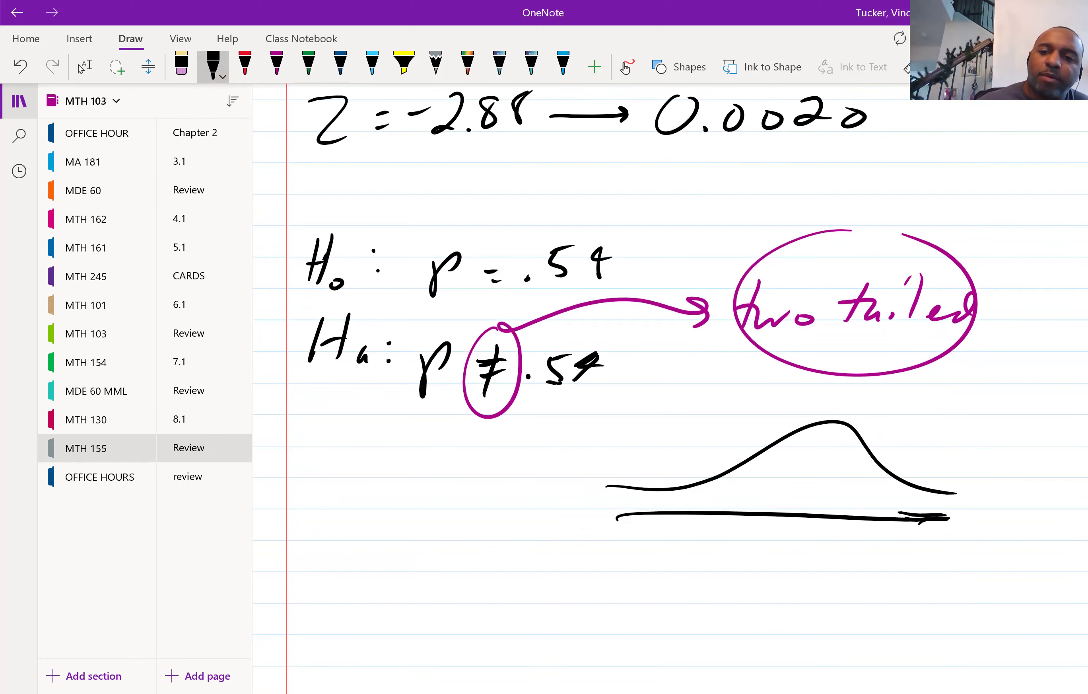
pyautogui.moveTo(755, 451)
pyautogui.mouseDown()
pyautogui.moveTo(745, 519)
pyautogui.moveTo(713, 507)
pyautogui.moveTo(622, 505)
pyautogui.mouseUp()
pyautogui.moveTo(868, 452)
pyautogui.mouseDown()
pyautogui.moveTo(851, 527)
pyautogui.moveTo(916, 481)
pyautogui.moveTo(942, 511)
pyautogui.moveTo(963, 514)
pyautogui.mouseUp()
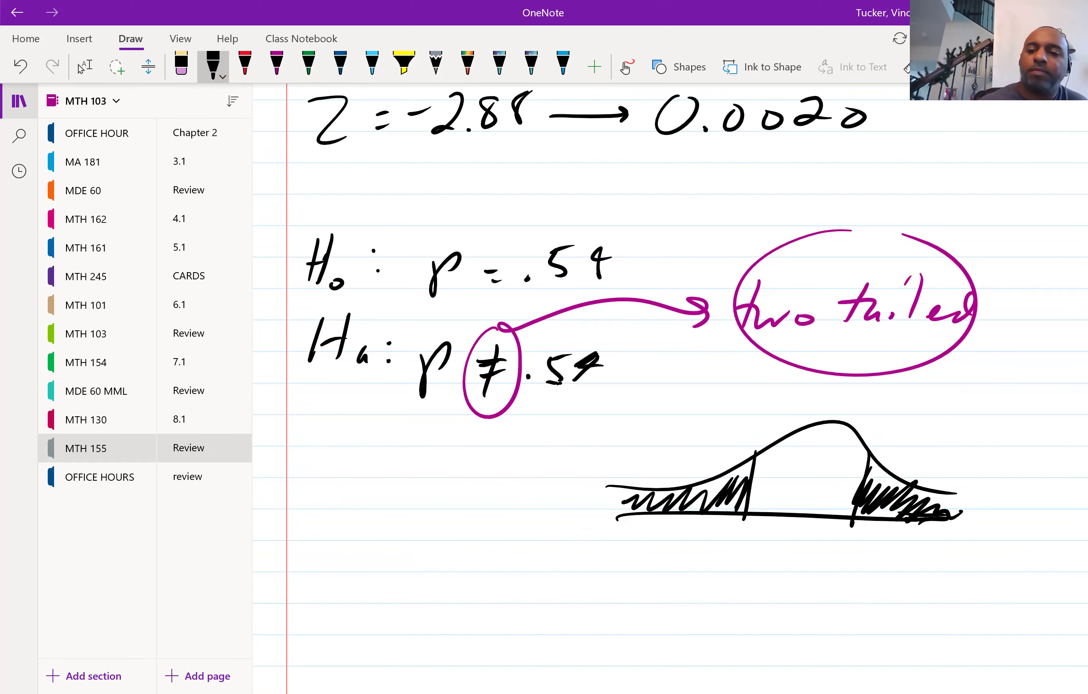
# Step: Label the tail cutoffs −2.88 and 2.88, and underline −2.88 in the z line
pyautogui.moveTo(699, 559); pyautogui.dragTo(718, 557)
pyautogui.moveTo(726, 548)
pyautogui.mouseDown()
pyautogui.moveTo(733, 562)
pyautogui.moveTo(750, 557)
pyautogui.moveTo(750, 571)
pyautogui.mouseUp()
pyautogui.moveTo(772, 546)
pyautogui.mouseDown()
pyautogui.moveTo(766, 566)
pyautogui.moveTo(881, 569)
pyautogui.mouseUp()
pyautogui.click(847, 567)
pyautogui.moveTo(440, 170); pyautogui.dragTo(527, 156)
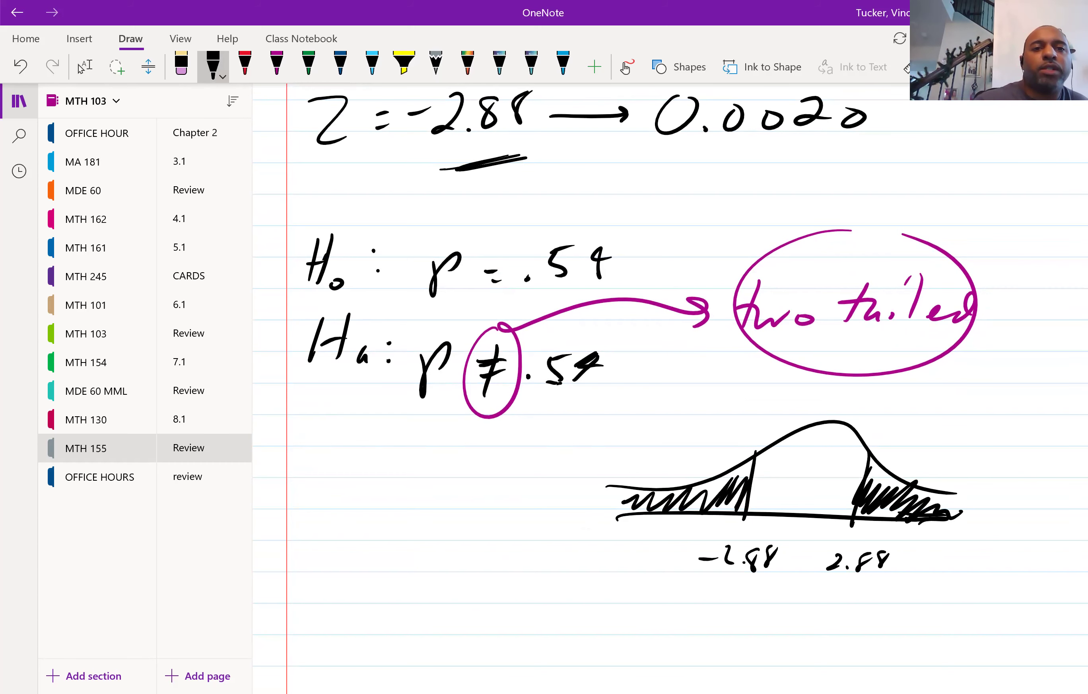
# Step: In red ink, add arrows labelling each tail area 0.0020
pyautogui.click(245, 64)
pyautogui.moveTo(728, 405)
pyautogui.mouseDown()
pyautogui.moveTo(697, 457)
pyautogui.moveTo(751, 404)
pyautogui.moveTo(813, 409)
pyautogui.mouseUp()
pyautogui.click(765, 414)
pyautogui.moveTo(839, 399); pyautogui.dragTo(838, 400)
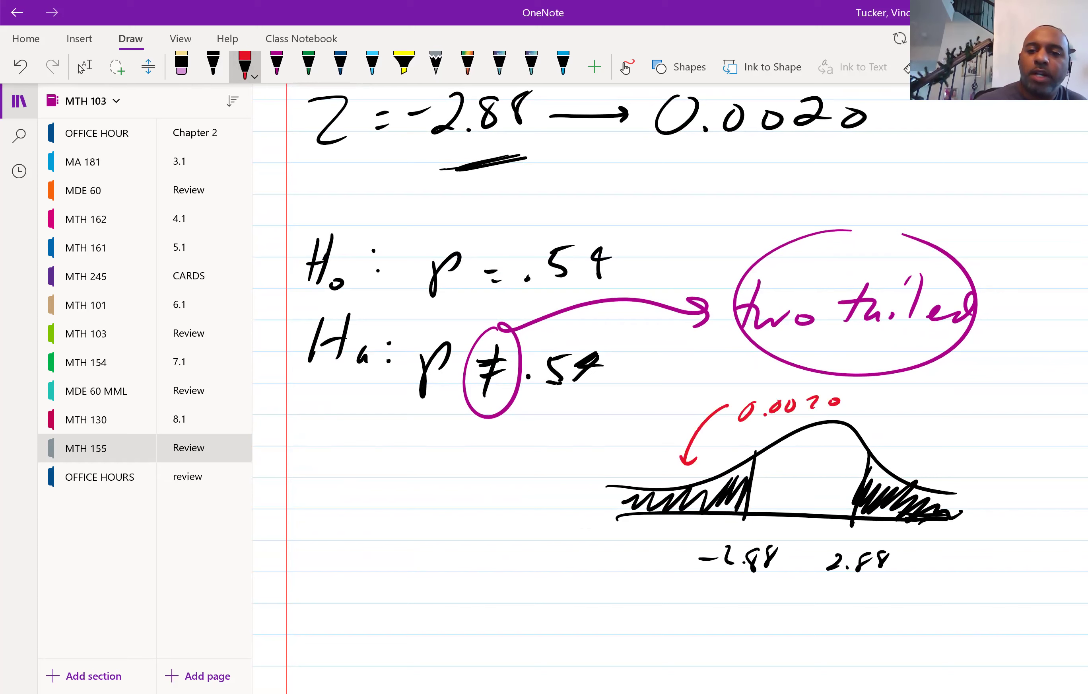
pyautogui.moveTo(973, 416)
pyautogui.mouseDown()
pyautogui.moveTo(910, 464)
pyautogui.moveTo(926, 457)
pyautogui.mouseUp()
pyautogui.moveTo(987, 411); pyautogui.dragTo(1026, 419)
pyautogui.click(996, 423)
pyautogui.moveTo(1037, 417); pyautogui.dragTo(1051, 428)
pyautogui.moveTo(1057, 420); pyautogui.dragTo(1055, 422)
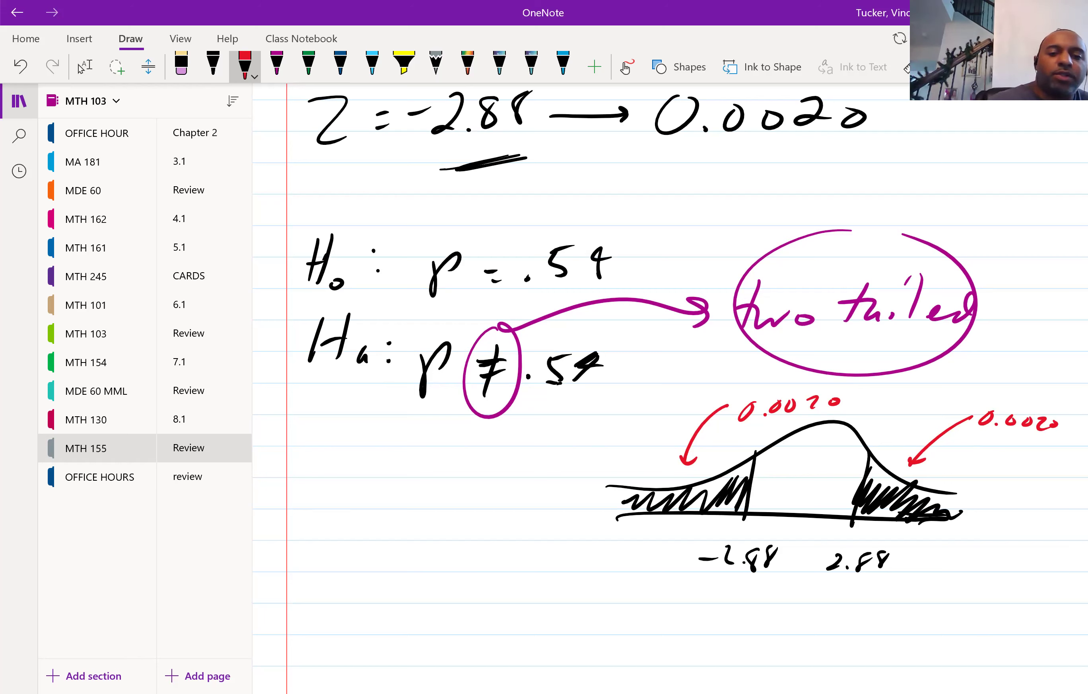
# Step: Write 'Tailed =' at the bottom left below the curve
pyautogui.moveTo(304, 600); pyautogui.dragTo(344, 587)
pyautogui.moveTo(321, 592)
pyautogui.mouseDown()
pyautogui.moveTo(309, 636)
pyautogui.moveTo(346, 608)
pyautogui.moveTo(350, 633)
pyautogui.mouseUp()
pyautogui.moveTo(384, 585); pyautogui.dragTo(364, 633)
pyautogui.moveTo(374, 621)
pyautogui.mouseDown()
pyautogui.moveTo(396, 620)
pyautogui.moveTo(396, 603)
pyautogui.mouseUp()
pyautogui.moveTo(396, 603); pyautogui.dragTo(405, 634)
pyautogui.moveTo(429, 616)
pyautogui.mouseDown()
pyautogui.moveTo(443, 614)
pyautogui.moveTo(441, 626)
pyautogui.mouseUp()
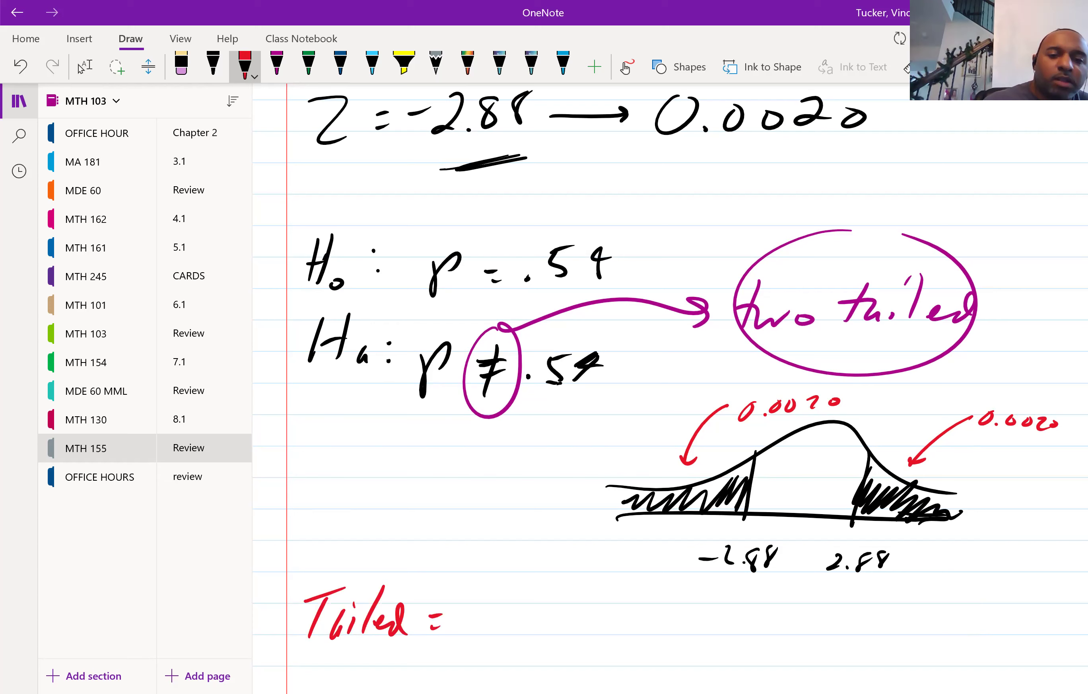
# Step: Make the label 'Two-Tailed', remove its equals sign, and draw a red arrow after it
pyautogui.moveTo(318, 547); pyautogui.dragTo(364, 533)
pyautogui.moveTo(351, 540)
pyautogui.mouseDown()
pyautogui.moveTo(342, 567)
pyautogui.moveTo(374, 557)
pyautogui.mouseUp()
pyautogui.moveTo(386, 553); pyautogui.dragTo(419, 558)
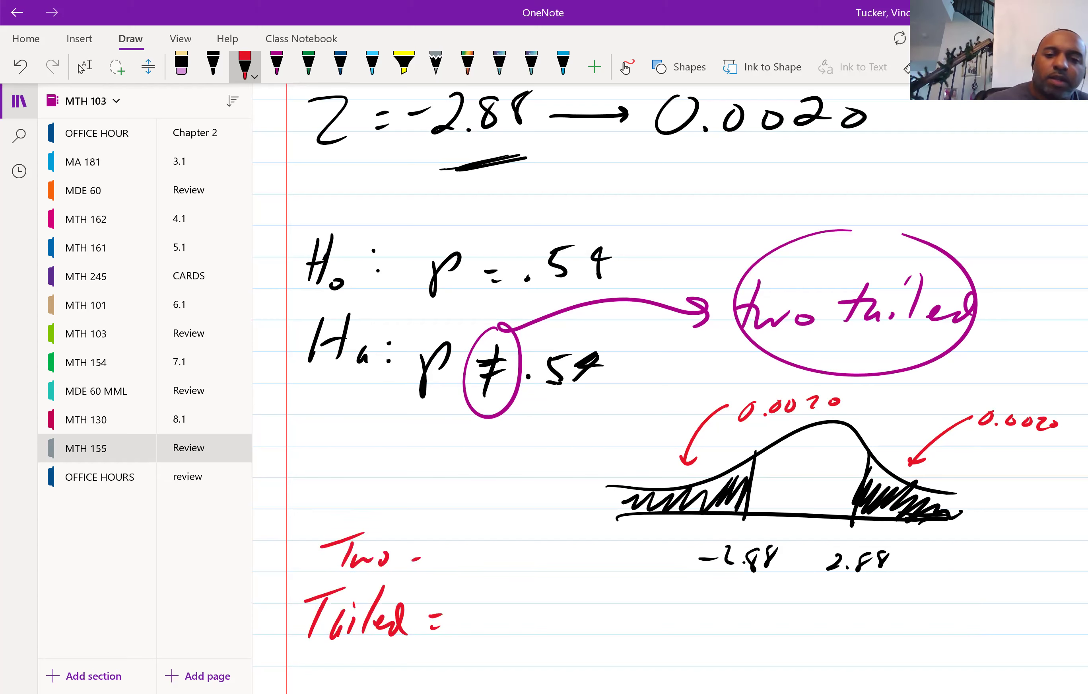
pyautogui.click(436, 615)
pyautogui.click(436, 627)
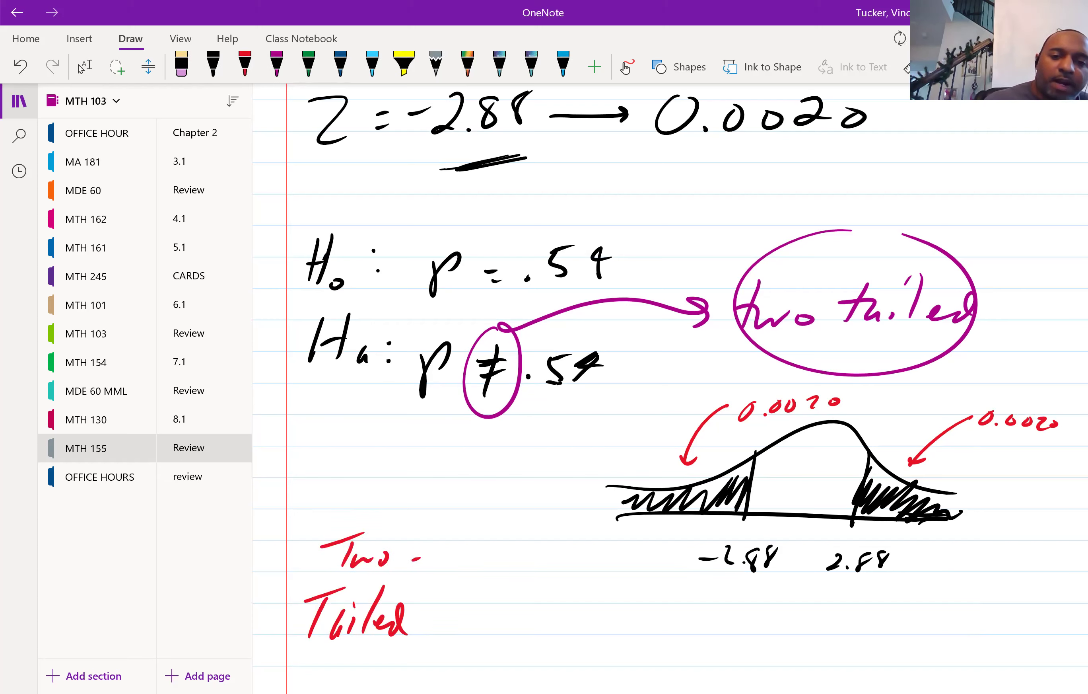
pyautogui.moveTo(434, 620); pyautogui.dragTo(530, 627)
# Step: Write p-value = 2(0.0020) after the red arrow
pyautogui.moveTo(548, 620); pyautogui.dragTo(589, 610)
pyautogui.moveTo(610, 615)
pyautogui.mouseDown()
pyautogui.moveTo(621, 630)
pyautogui.moveTo(643, 615)
pyautogui.moveTo(672, 629)
pyautogui.moveTo(707, 622)
pyautogui.mouseUp()
pyautogui.moveTo(694, 632); pyautogui.dragTo(712, 630)
pyautogui.moveTo(728, 617); pyautogui.dragTo(761, 633)
pyautogui.moveTo(797, 592)
pyautogui.mouseDown()
pyautogui.moveTo(795, 647)
pyautogui.moveTo(816, 617)
pyautogui.moveTo(855, 629)
pyautogui.moveTo(866, 617)
pyautogui.mouseUp()
pyautogui.click(837, 625)
pyautogui.moveTo(893, 616); pyautogui.dragTo(934, 630)
pyautogui.moveTo(953, 609); pyautogui.dragTo(960, 612)
pyautogui.moveTo(969, 601); pyautogui.dragTo(973, 637)
# Step: Continue the calculation with = 0.0040 on the next line
pyautogui.scroll(-1, 791, 347)
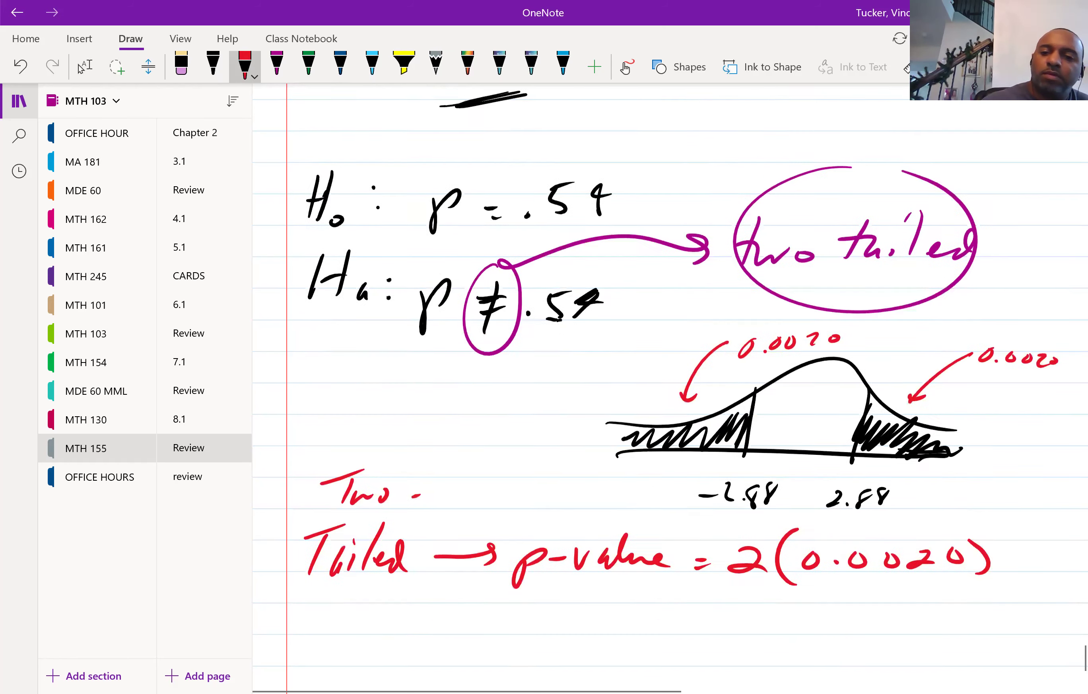
pyautogui.scroll(-1, 671, 374)
pyautogui.moveTo(693, 577)
pyautogui.mouseDown()
pyautogui.moveTo(717, 572)
pyautogui.moveTo(718, 586)
pyautogui.mouseUp()
pyautogui.moveTo(754, 576); pyautogui.dragTo(803, 579)
pyautogui.click(774, 590)
pyautogui.moveTo(829, 576)
pyautogui.mouseDown()
pyautogui.moveTo(842, 587)
pyautogui.moveTo(831, 577)
pyautogui.mouseUp()
pyautogui.moveTo(882, 570)
pyautogui.mouseDown()
pyautogui.moveTo(873, 602)
pyautogui.moveTo(883, 583)
pyautogui.moveTo(913, 580)
pyautogui.mouseUp()
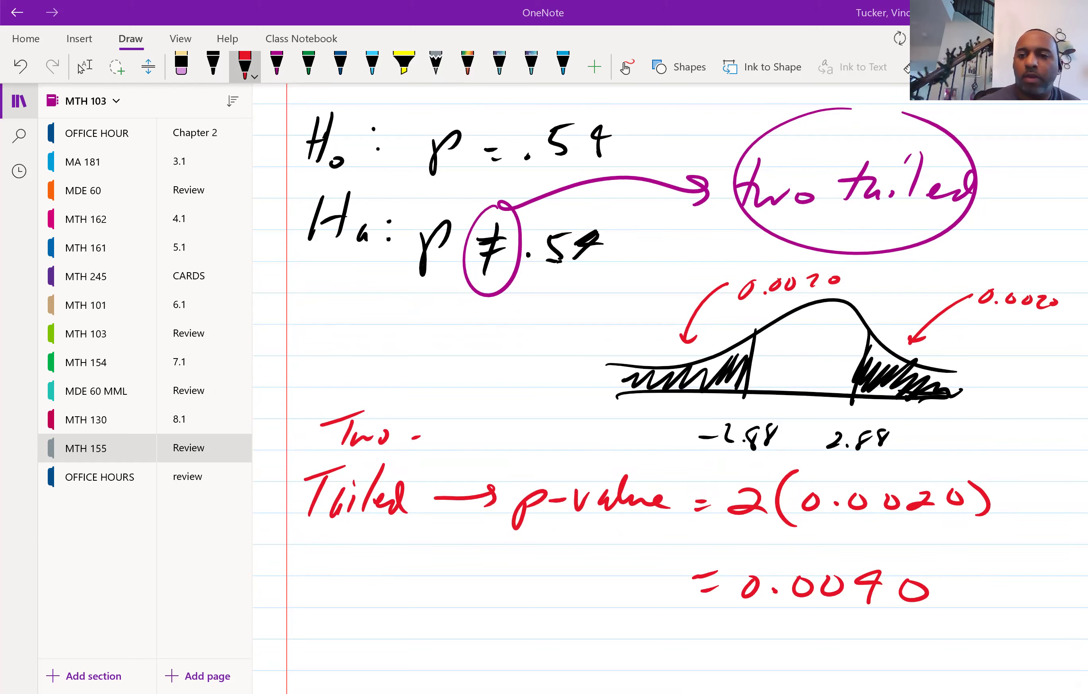
# Step: Add the rounded result = 0.004 below, then return to MathXL
pyautogui.click(1037, 510)
pyautogui.moveTo(693, 657)
pyautogui.mouseDown()
pyautogui.moveTo(717, 654)
pyautogui.moveTo(712, 668)
pyautogui.mouseUp()
pyautogui.moveTo(748, 649)
pyautogui.mouseDown()
pyautogui.moveTo(752, 660)
pyautogui.moveTo(754, 651)
pyautogui.mouseUp()
pyautogui.click(776, 663)
pyautogui.moveTo(795, 649); pyautogui.dragTo(874, 645)
pyautogui.moveTo(859, 644); pyautogui.dragTo(858, 673)
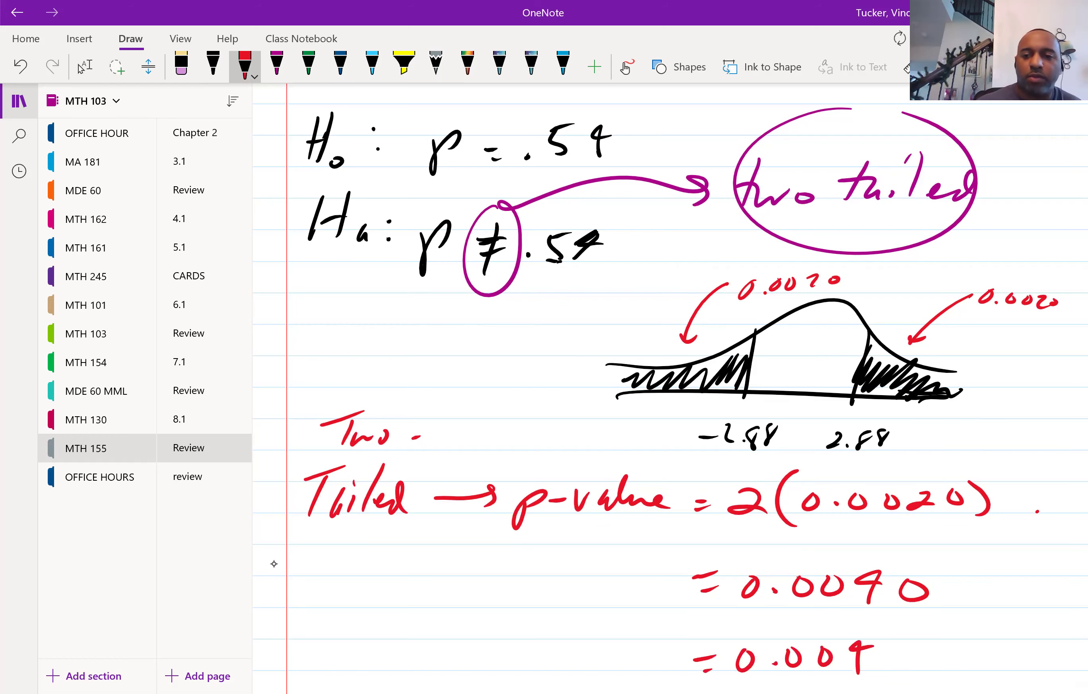
pyautogui.scroll(-3, 274, 564)
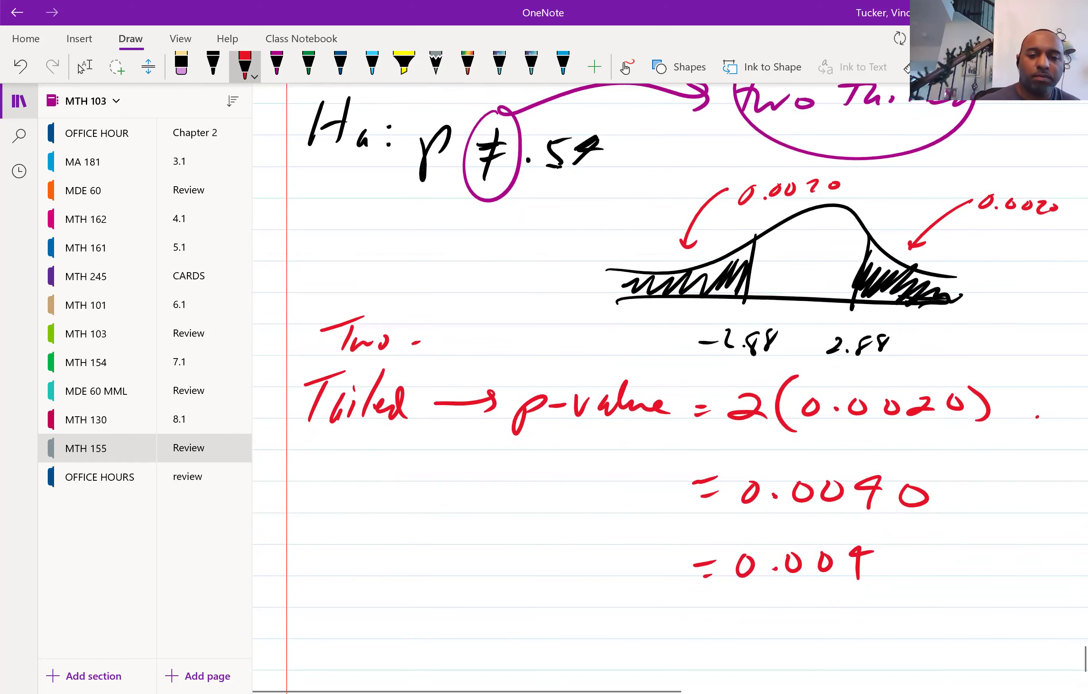
pyautogui.click(85, 67)
pyautogui.click(245, 66)
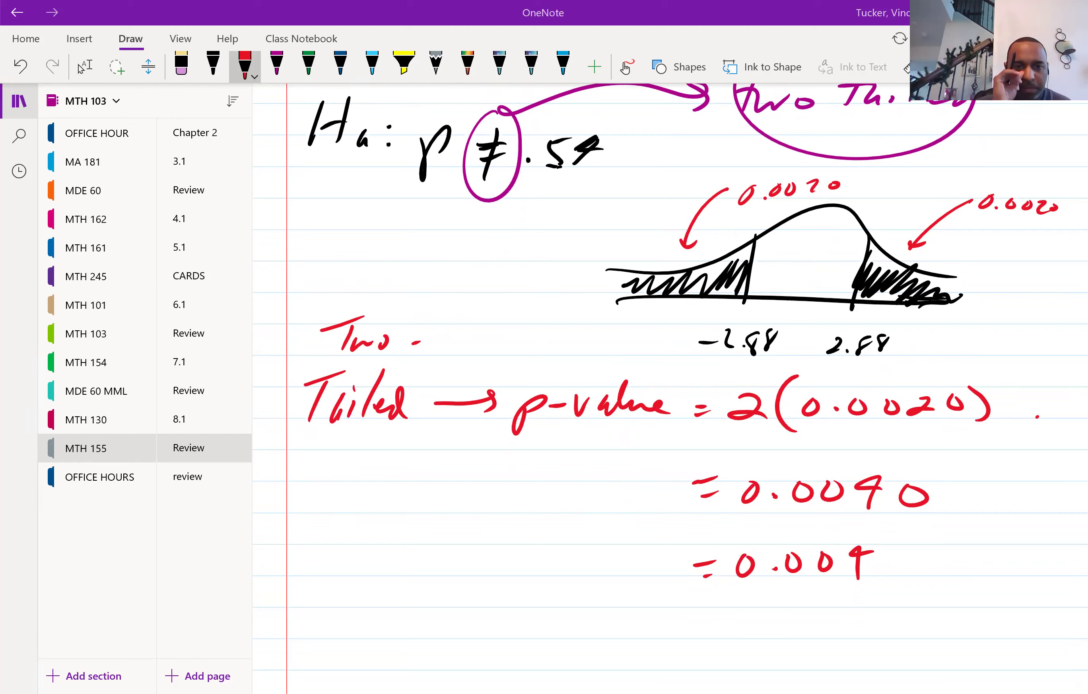
pyautogui.hotkey('alt', 'Tab')
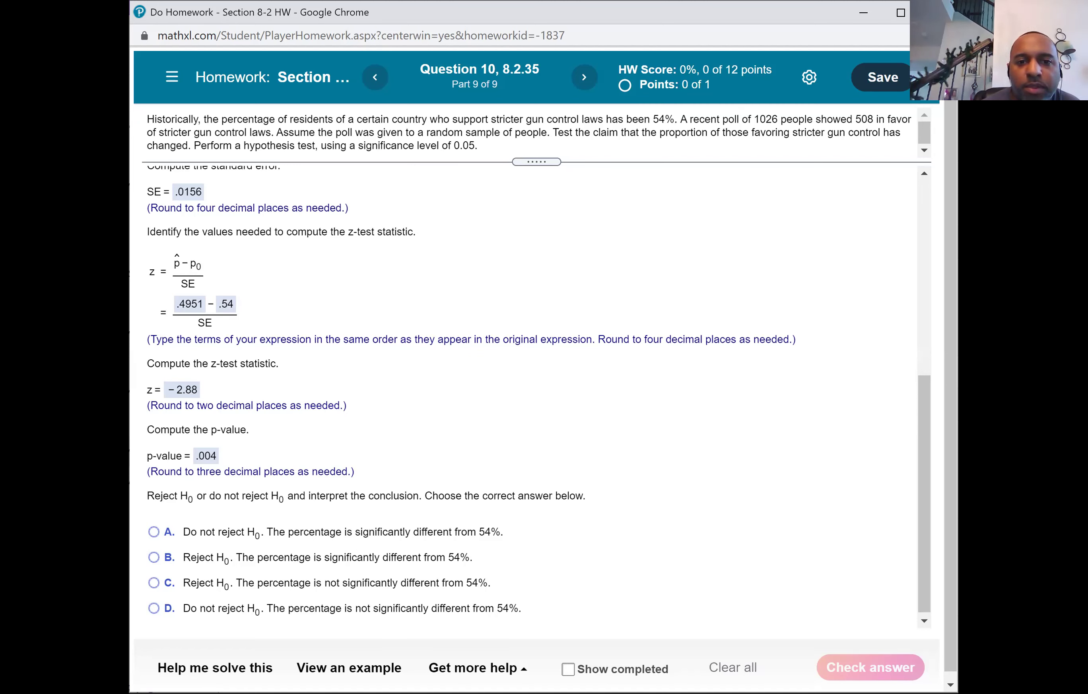
# Step: Check the MathXL p-value of .004, then bring up Hypothesis Testing.pdf in Edge
pyautogui.hotkey('alt', 'Tab')
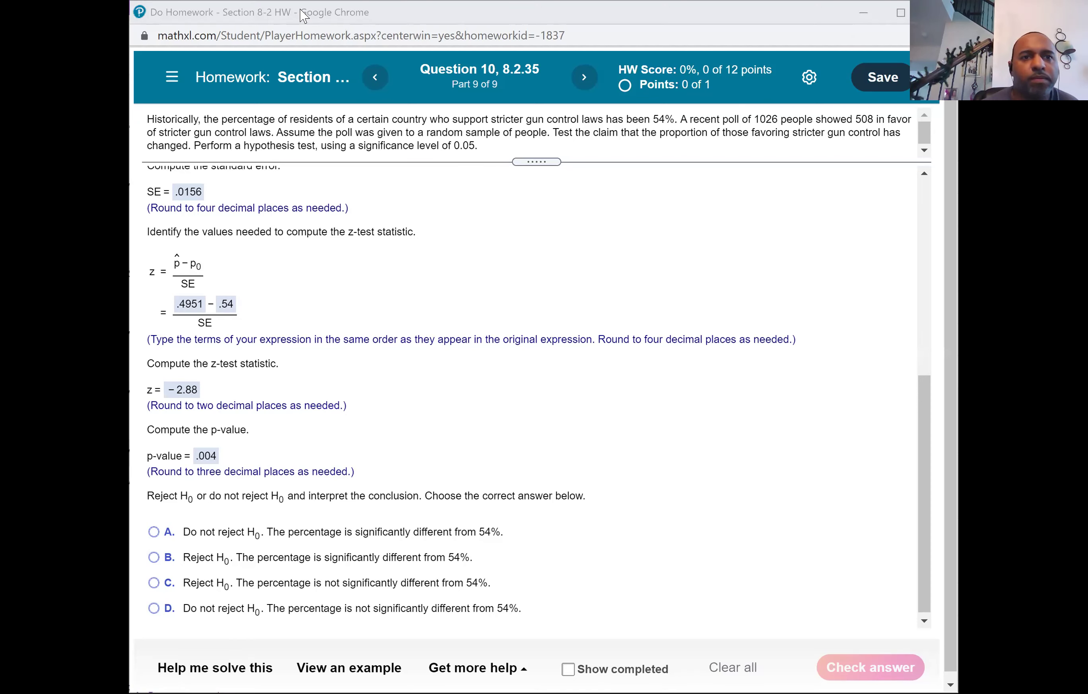
pyautogui.hotkey('alt', 'Tab')
pyautogui.hotkey('alt', 'Tab')
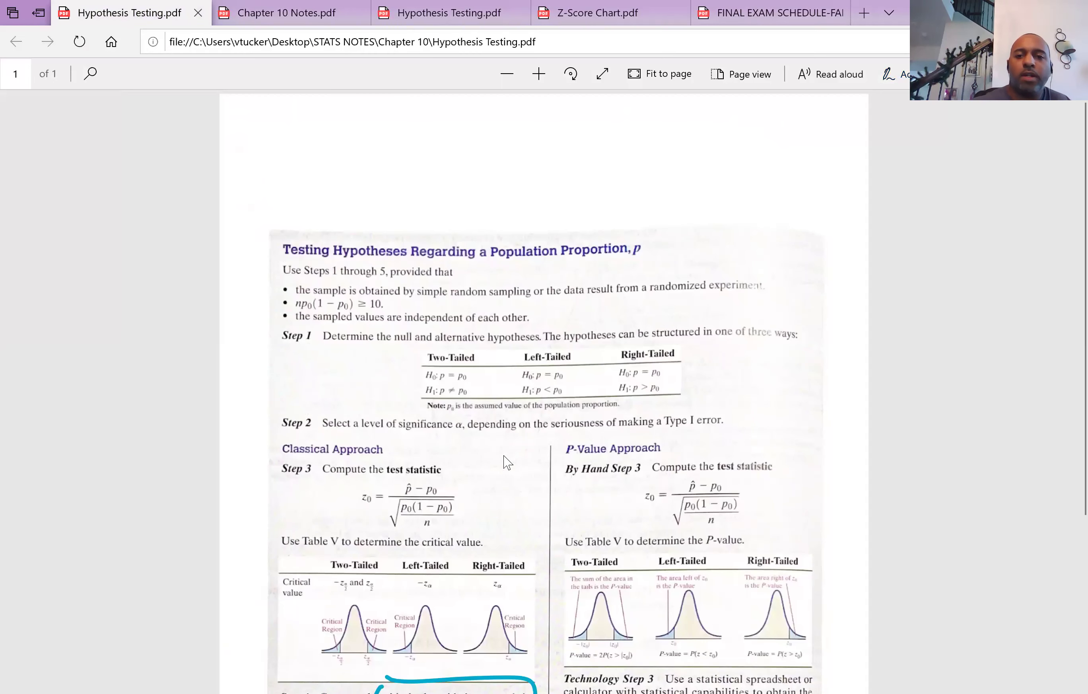
# Step: Scroll to Step 4 and circle 'If P-value < α, reject the null hypothesis' in teal ink
pyautogui.scroll(-6, 505, 461)
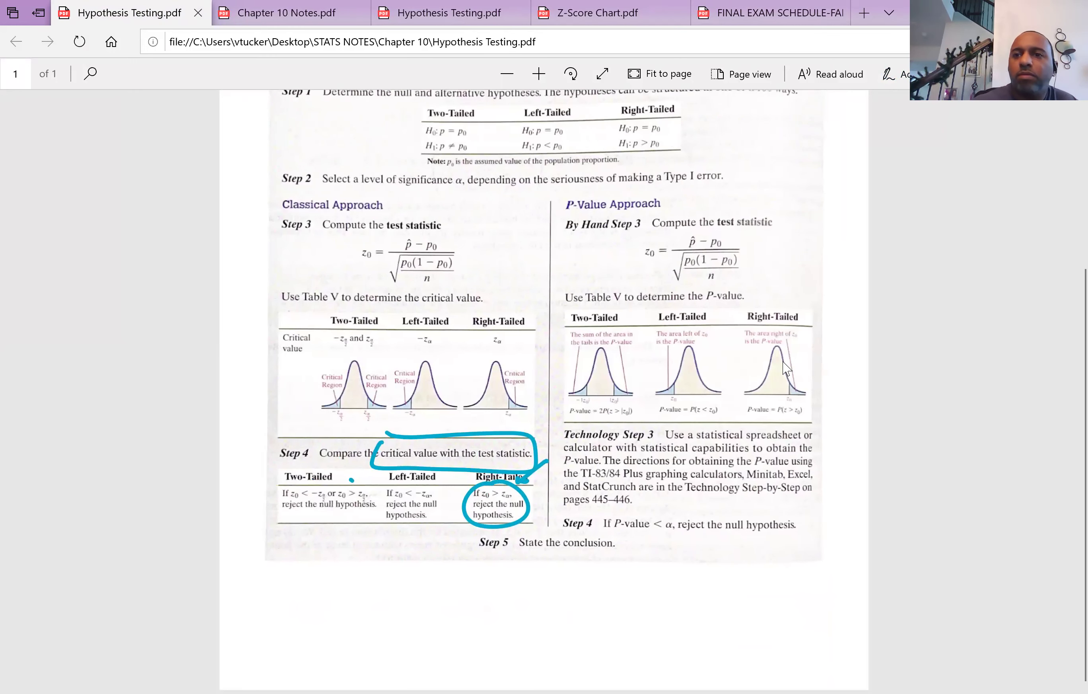
pyautogui.hotkey('ctrl', 'shift', 'u')
pyautogui.moveTo(668, 506)
pyautogui.mouseDown()
pyautogui.moveTo(645, 505)
pyautogui.moveTo(809, 514)
pyautogui.moveTo(613, 500)
pyautogui.mouseUp()
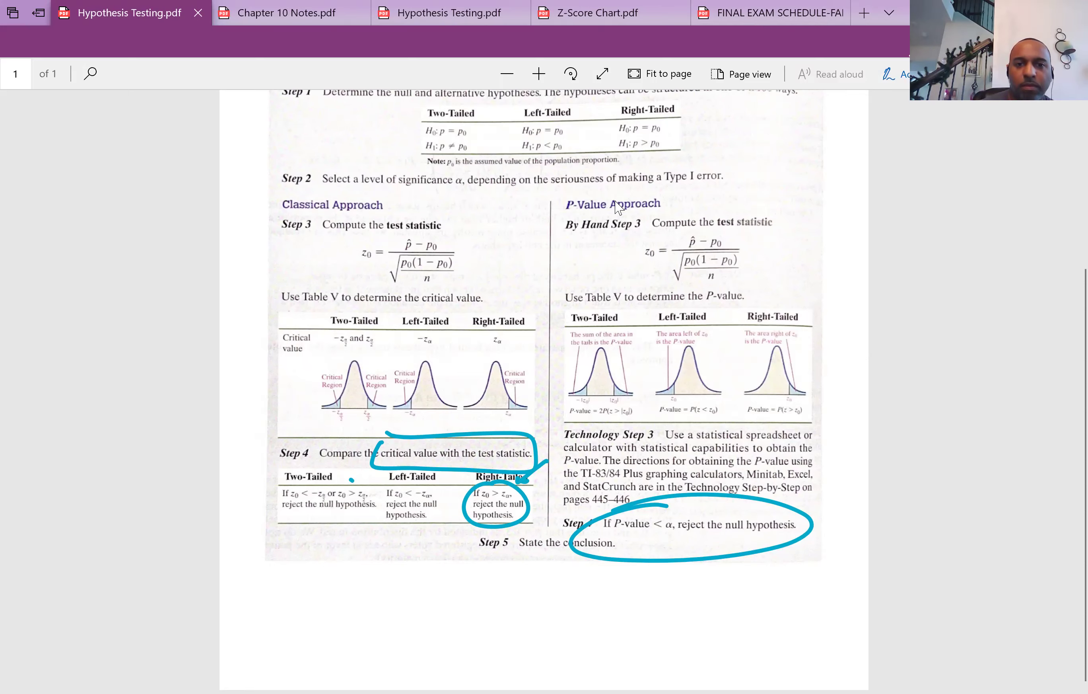
# Step: Back in MathXL, highlight 'significance level of 0.05' in the problem, then clear the selection
pyautogui.hotkey('alt', 'Tab')
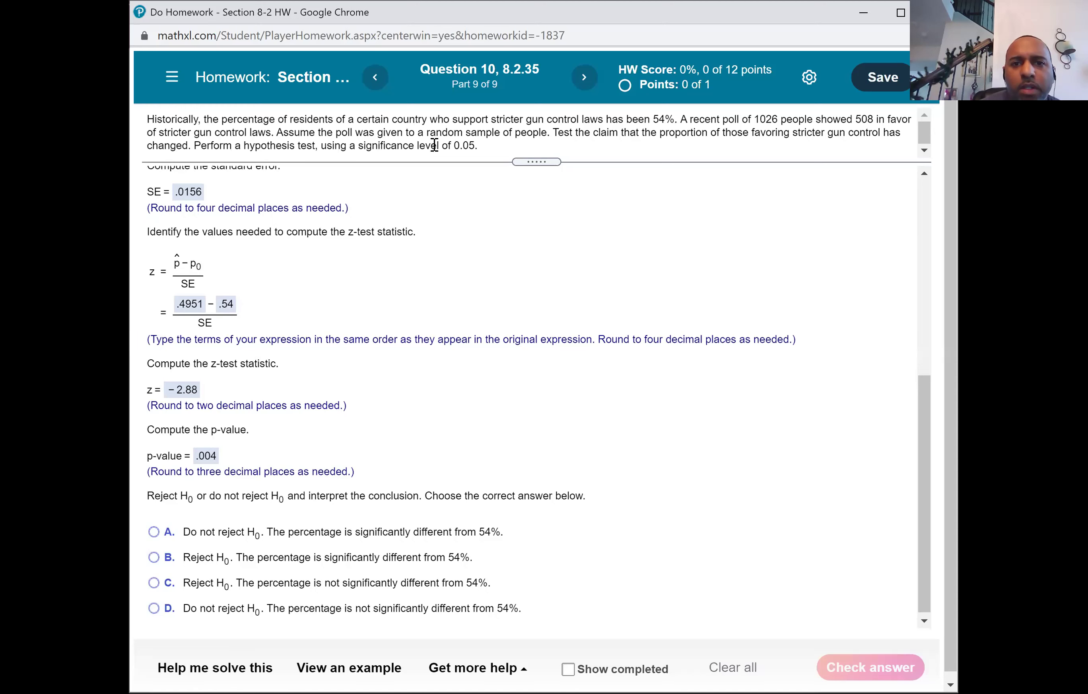
pyautogui.moveTo(358, 149); pyautogui.dragTo(490, 152)
pyautogui.click(490, 152)
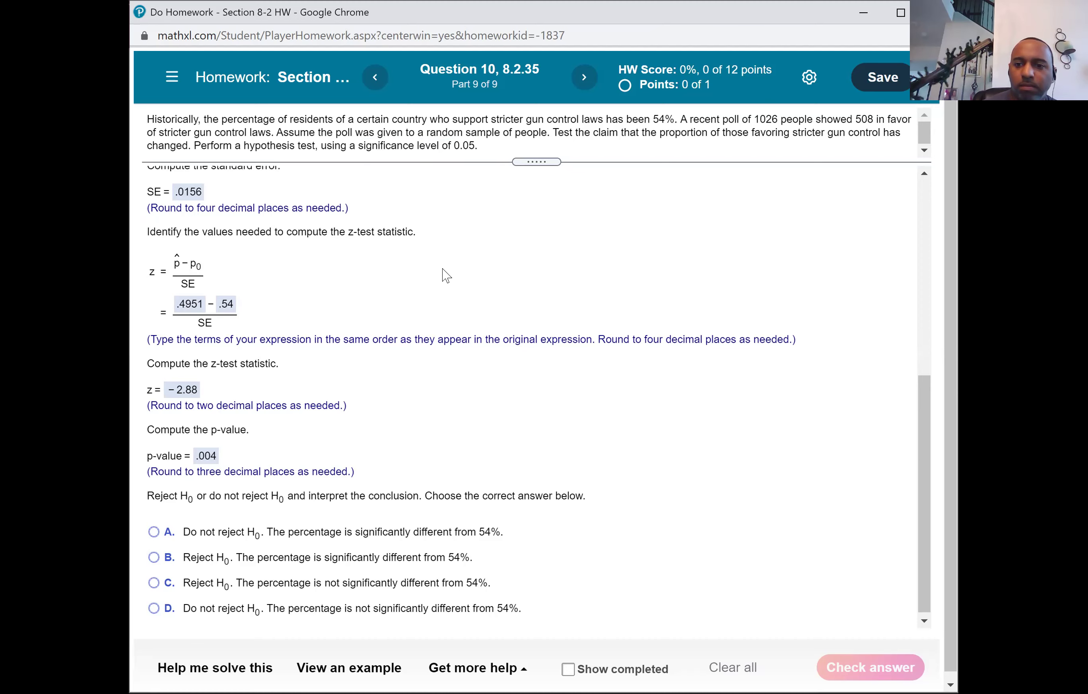
# Step: Handwrite α = 0.05 in the OneNote notes
pyautogui.hotkey('alt', 'Tab')
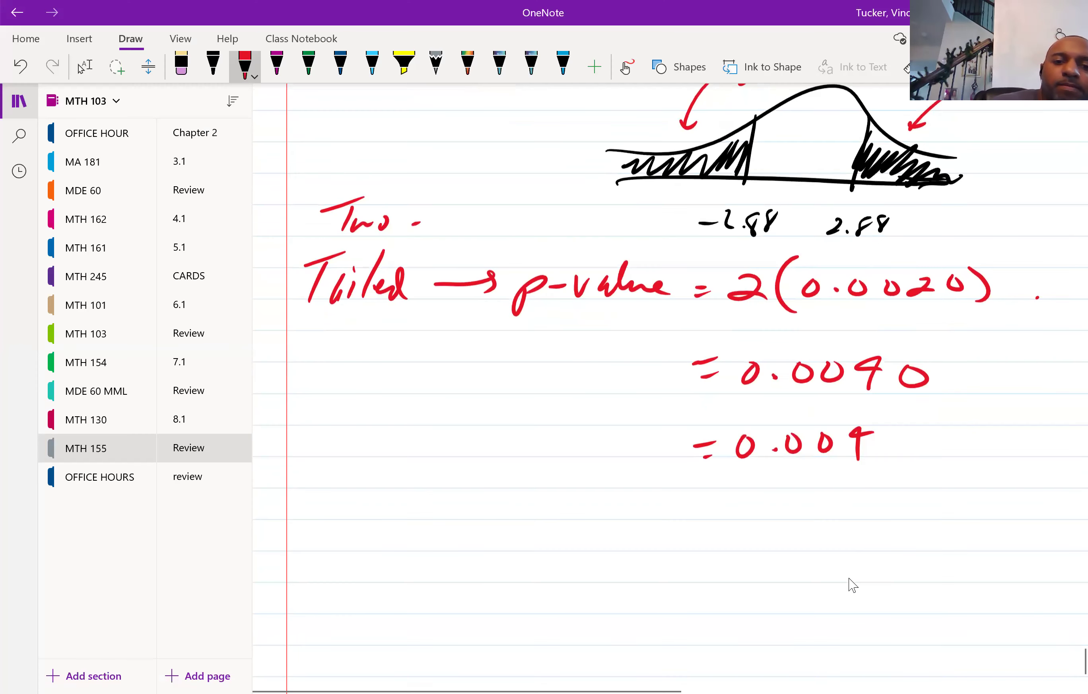
pyautogui.moveTo(414, 511)
pyautogui.mouseDown()
pyautogui.moveTo(364, 555)
pyautogui.moveTo(413, 565)
pyautogui.moveTo(456, 537)
pyautogui.mouseUp()
pyautogui.moveTo(451, 550); pyautogui.dragTo(464, 552)
pyautogui.moveTo(500, 534)
pyautogui.mouseDown()
pyautogui.moveTo(486, 568)
pyautogui.moveTo(501, 532)
pyautogui.mouseUp()
pyautogui.click(517, 569)
pyautogui.moveTo(549, 541)
pyautogui.mouseDown()
pyautogui.moveTo(540, 567)
pyautogui.moveTo(550, 540)
pyautogui.mouseUp()
pyautogui.moveTo(573, 530)
pyautogui.mouseDown()
pyautogui.moveTo(577, 564)
pyautogui.moveTo(598, 518)
pyautogui.mouseUp()
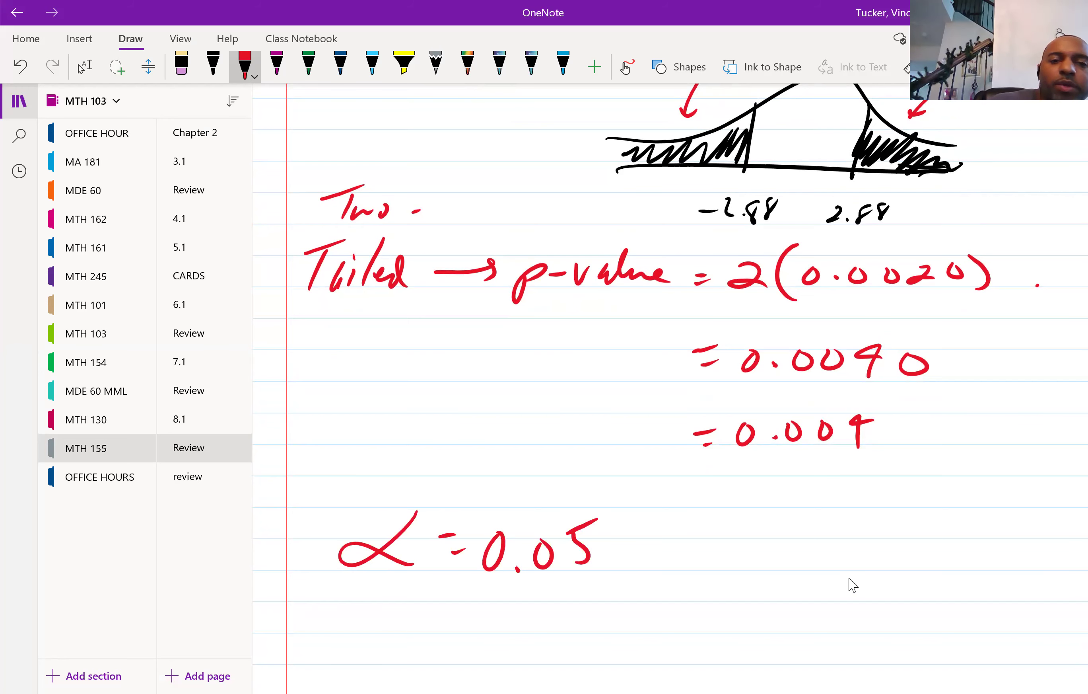
# Step: Circle α = 0.05 and the 0.004 p-value in magenta ink
pyautogui.click(276, 64)
pyautogui.moveTo(505, 472)
pyautogui.mouseDown()
pyautogui.moveTo(589, 595)
pyautogui.moveTo(494, 467)
pyautogui.mouseUp()
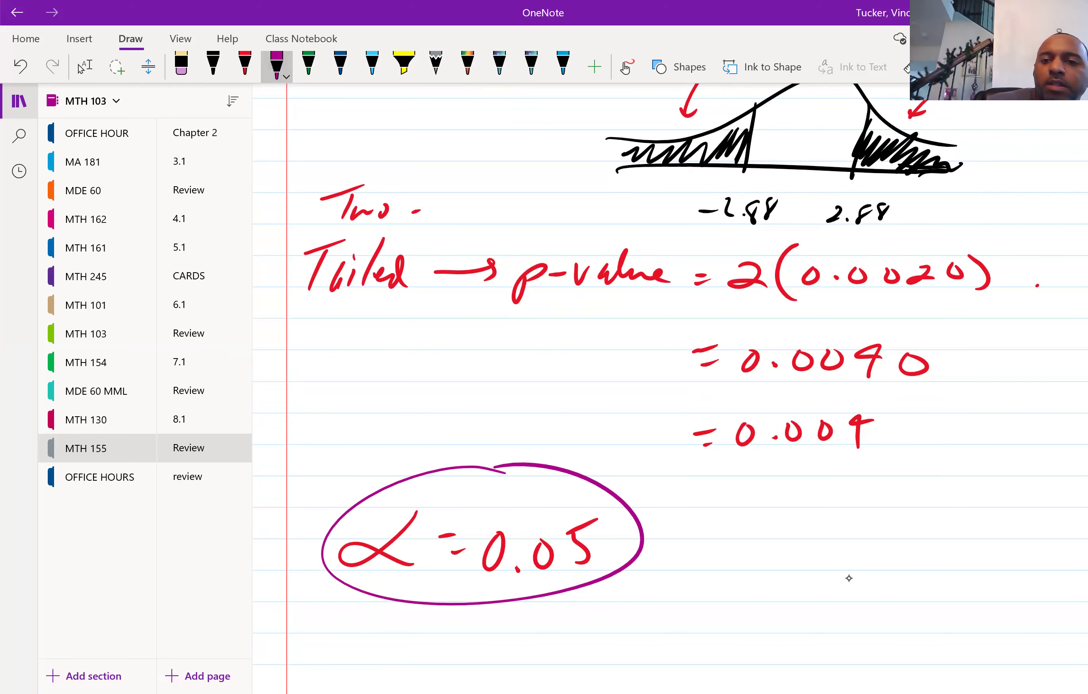
pyautogui.moveTo(837, 394); pyautogui.dragTo(843, 402)
# Step: Write the comparison 'p-value < α' below
pyautogui.scroll(-3, 849, 578)
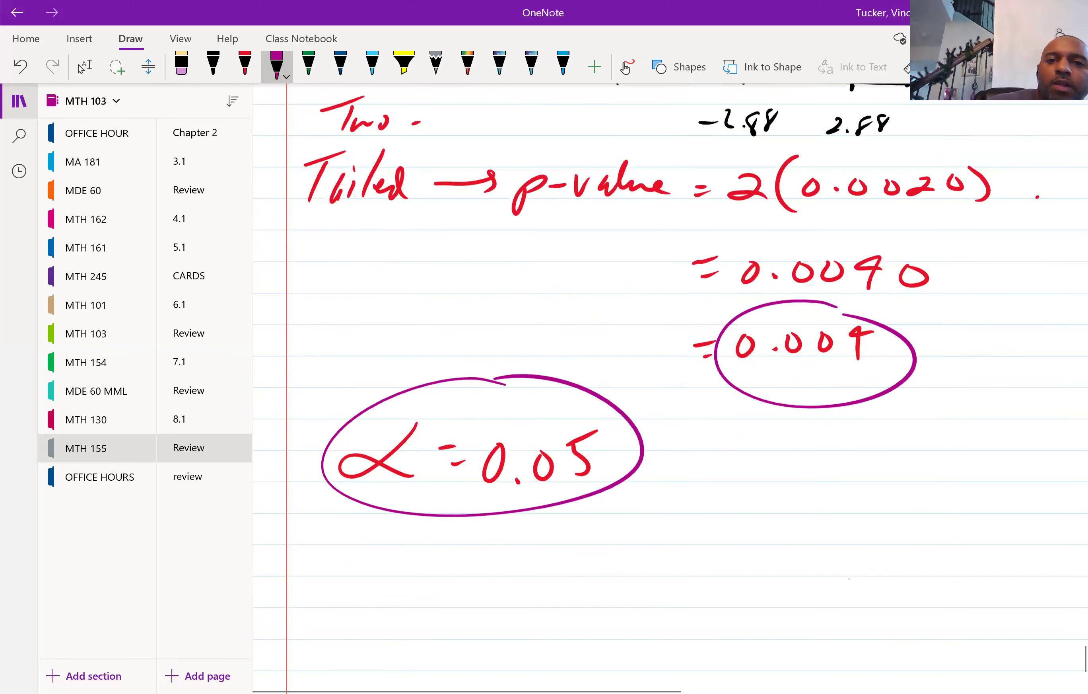
pyautogui.moveTo(337, 562)
pyautogui.mouseDown()
pyautogui.moveTo(370, 571)
pyautogui.moveTo(352, 588)
pyautogui.moveTo(413, 571)
pyautogui.mouseUp()
pyautogui.moveTo(432, 565)
pyautogui.mouseDown()
pyautogui.moveTo(460, 566)
pyautogui.moveTo(480, 540)
pyautogui.moveTo(544, 583)
pyautogui.mouseUp()
pyautogui.moveTo(633, 548); pyautogui.dragTo(632, 582)
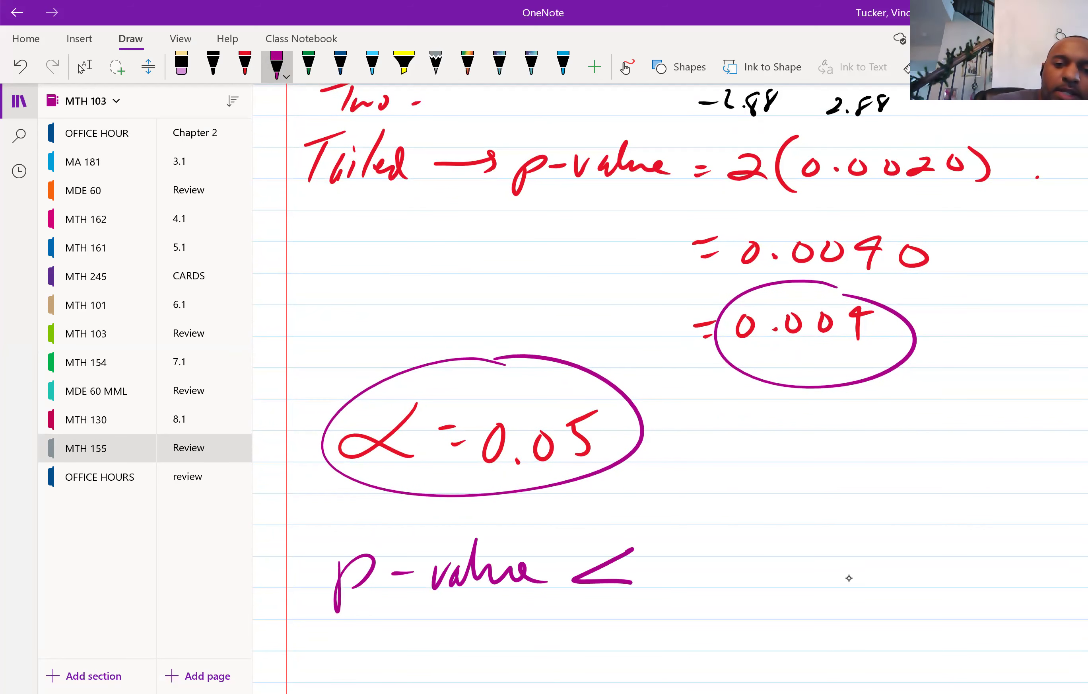
pyautogui.moveTo(727, 556); pyautogui.dragTo(739, 578)
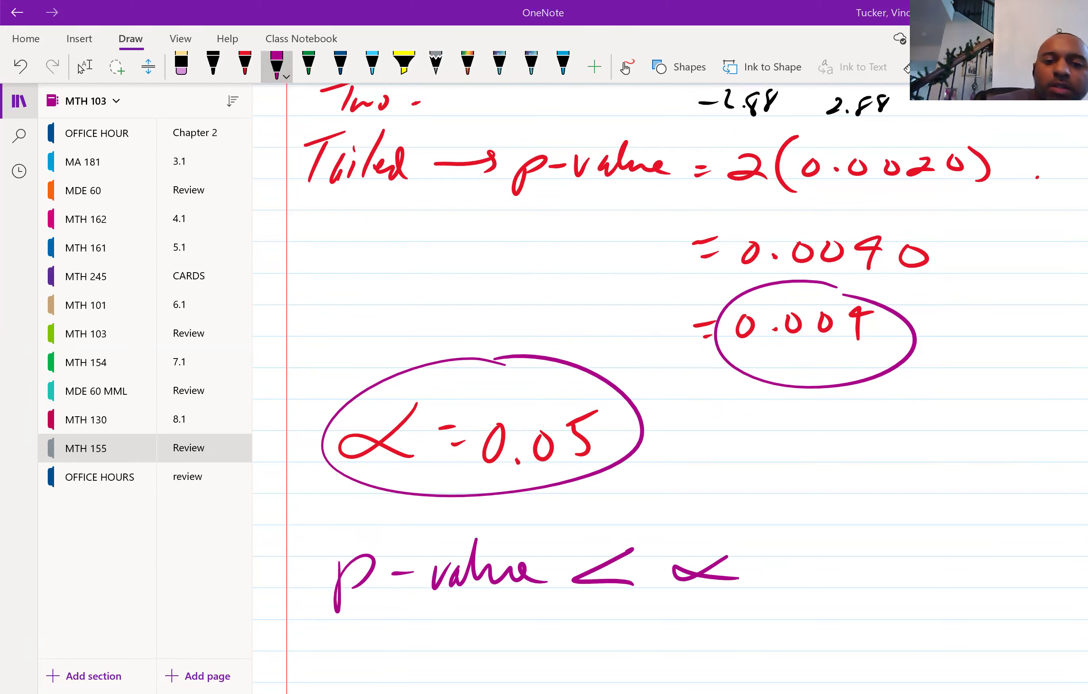
# Step: Add an arrow to 'reject H0' under the comparison and box it
pyautogui.moveTo(355, 610); pyautogui.dragTo(414, 654)
pyautogui.moveTo(430, 663)
pyautogui.mouseDown()
pyautogui.moveTo(470, 635)
pyautogui.moveTo(471, 674)
pyautogui.moveTo(512, 653)
pyautogui.moveTo(526, 660)
pyautogui.mouseUp()
pyautogui.moveTo(556, 615); pyautogui.dragTo(551, 658)
pyautogui.moveTo(618, 616)
pyautogui.mouseDown()
pyautogui.moveTo(606, 665)
pyautogui.moveTo(630, 657)
pyautogui.mouseUp()
pyautogui.moveTo(612, 648)
pyautogui.mouseDown()
pyautogui.moveTo(640, 641)
pyautogui.moveTo(651, 662)
pyautogui.mouseUp()
pyautogui.scroll(-3, 670, 389)
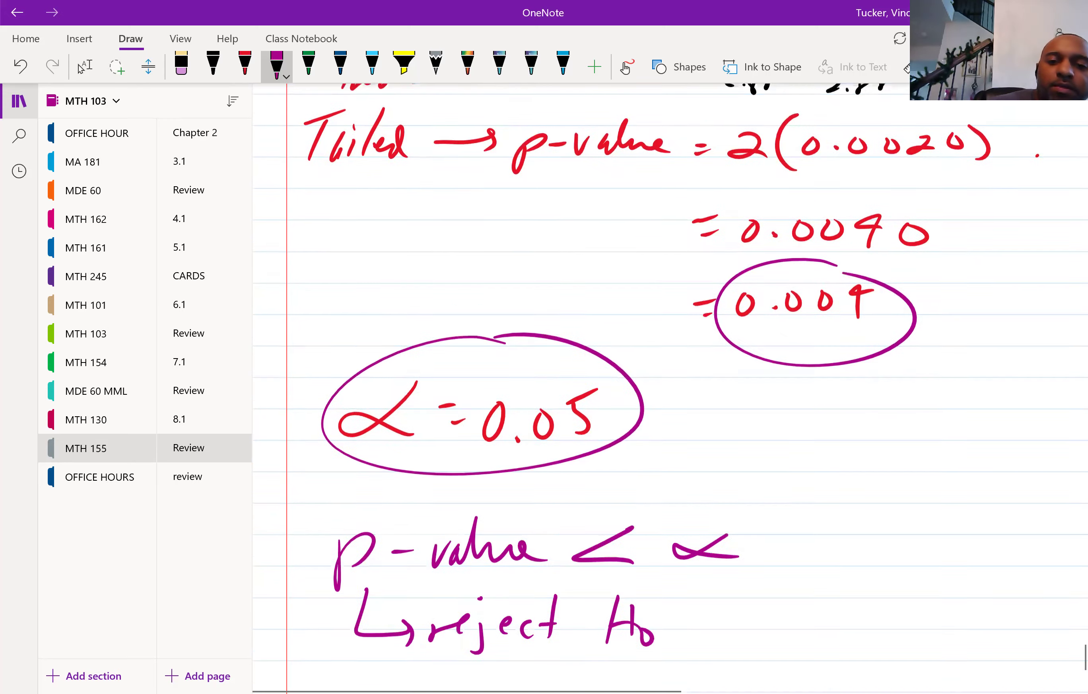
pyautogui.moveTo(440, 502)
pyautogui.mouseDown()
pyautogui.moveTo(688, 521)
pyautogui.moveTo(467, 509)
pyautogui.mouseUp()
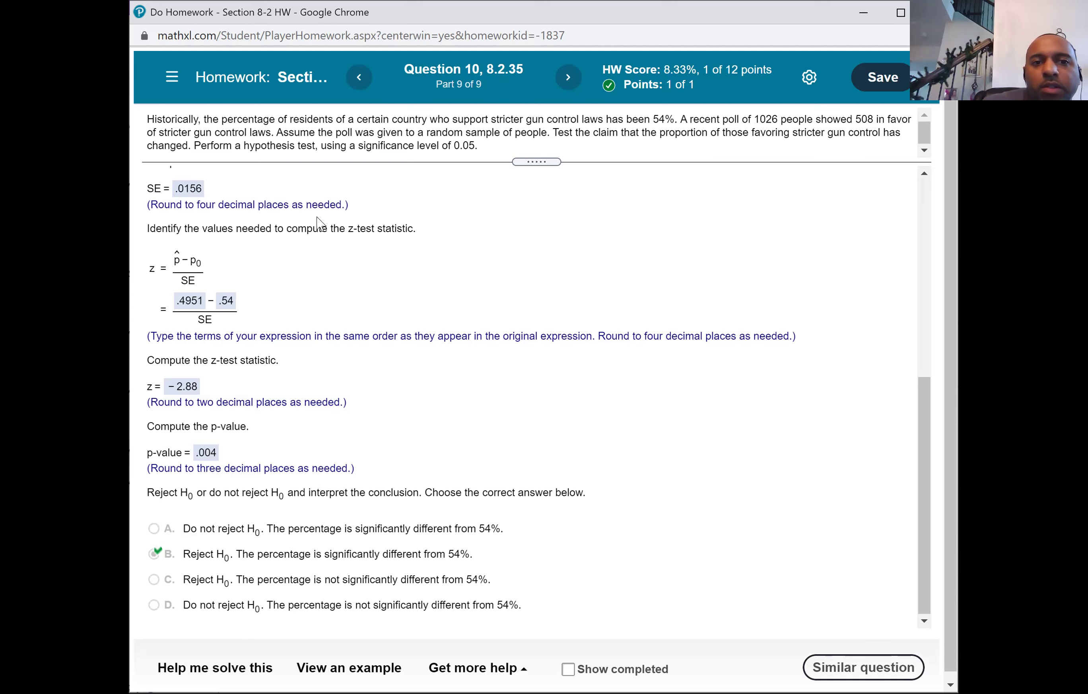
# Step: Review the H0 sentence and the solved Part 9 reject-H0 answer in MathXL
pyautogui.scroll(1, 320, 223)
pyautogui.scroll(8, 320, 223)
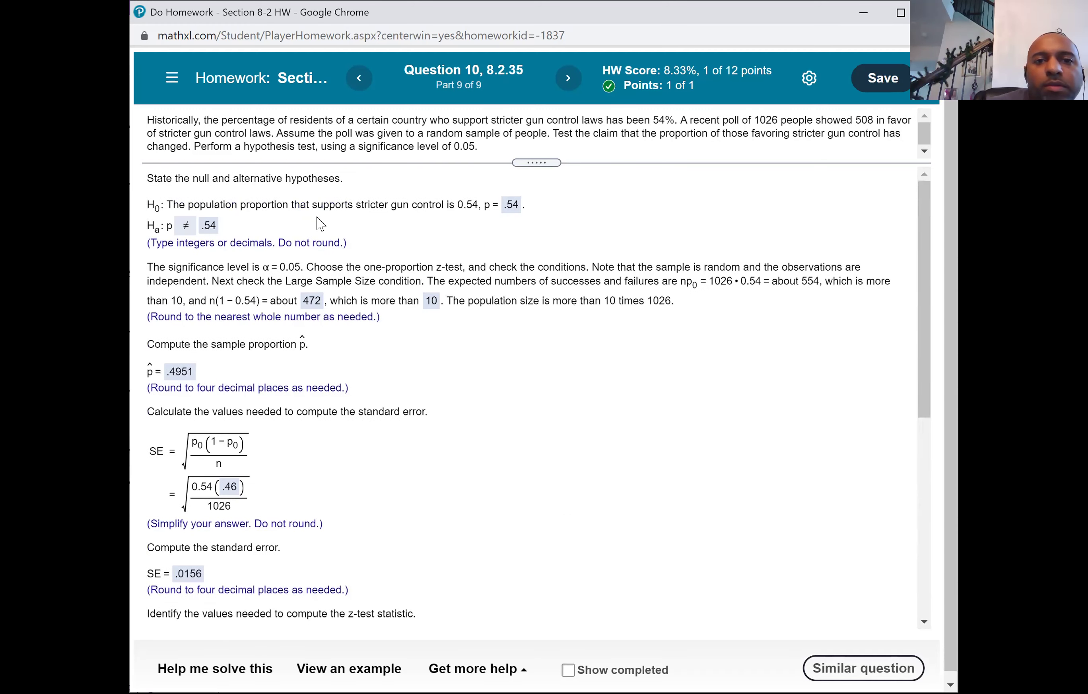
pyautogui.moveTo(174, 204); pyautogui.dragTo(450, 218)
pyautogui.click(355, 214)
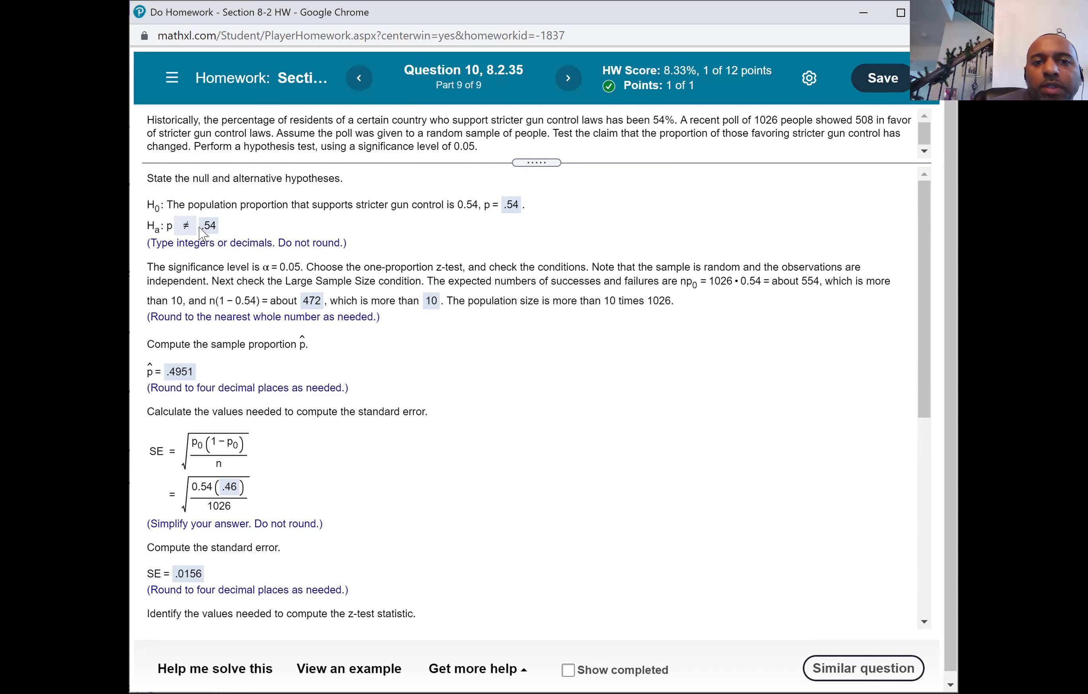
pyautogui.scroll(-2, 256, 262)
pyautogui.scroll(2, 255, 256)
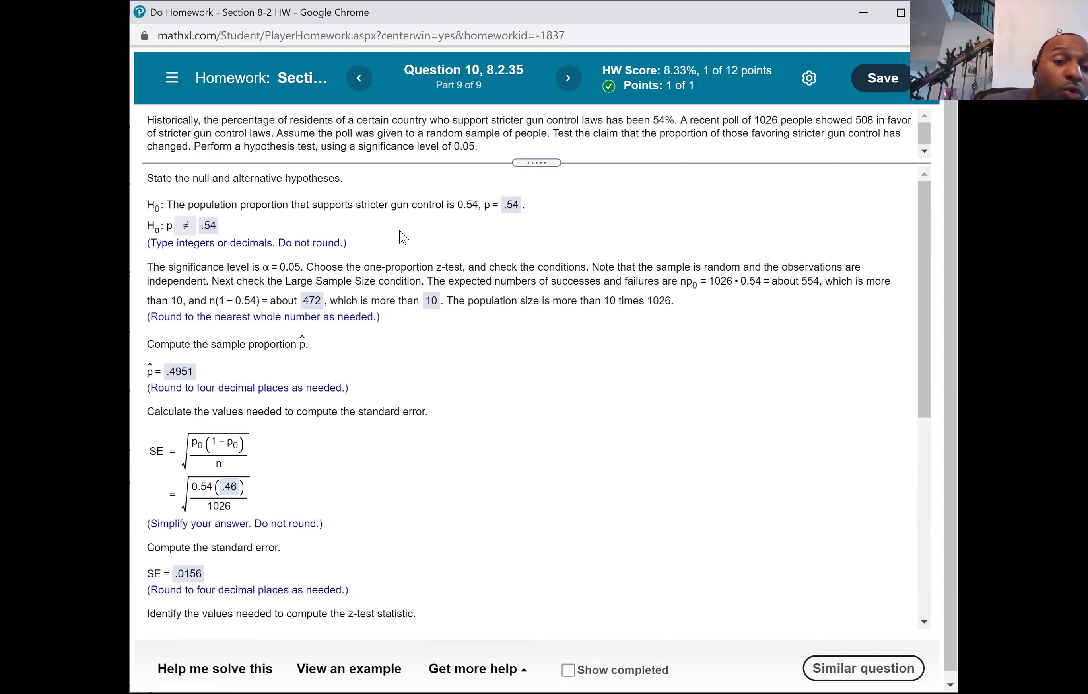
pyautogui.scroll(-4, 401, 235)
pyautogui.scroll(-4, 402, 236)
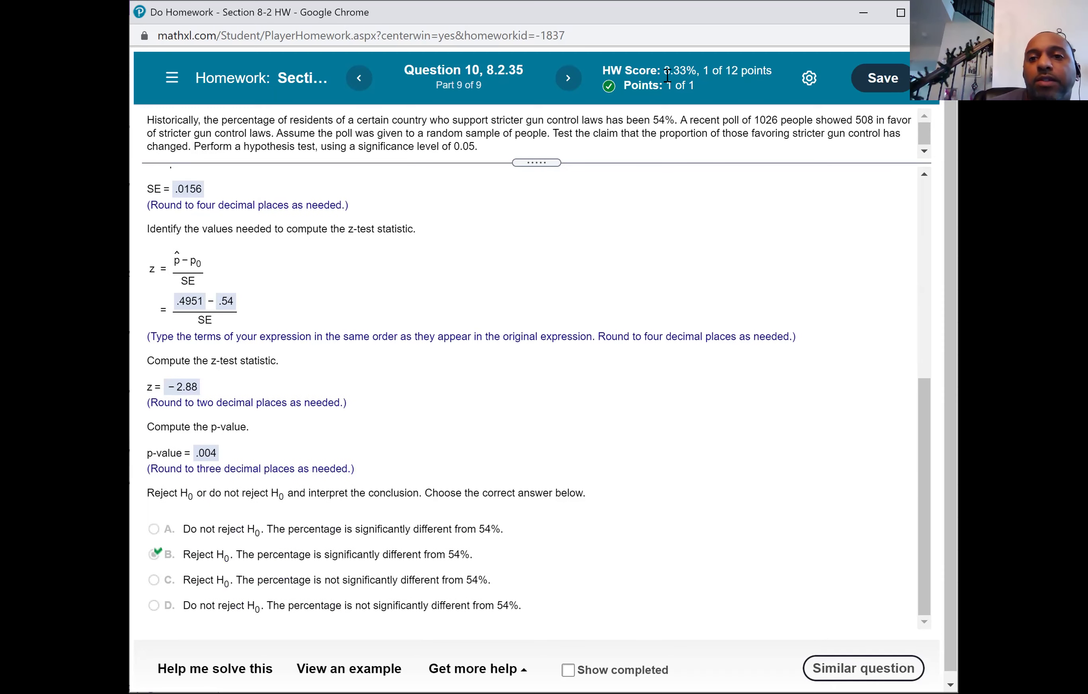